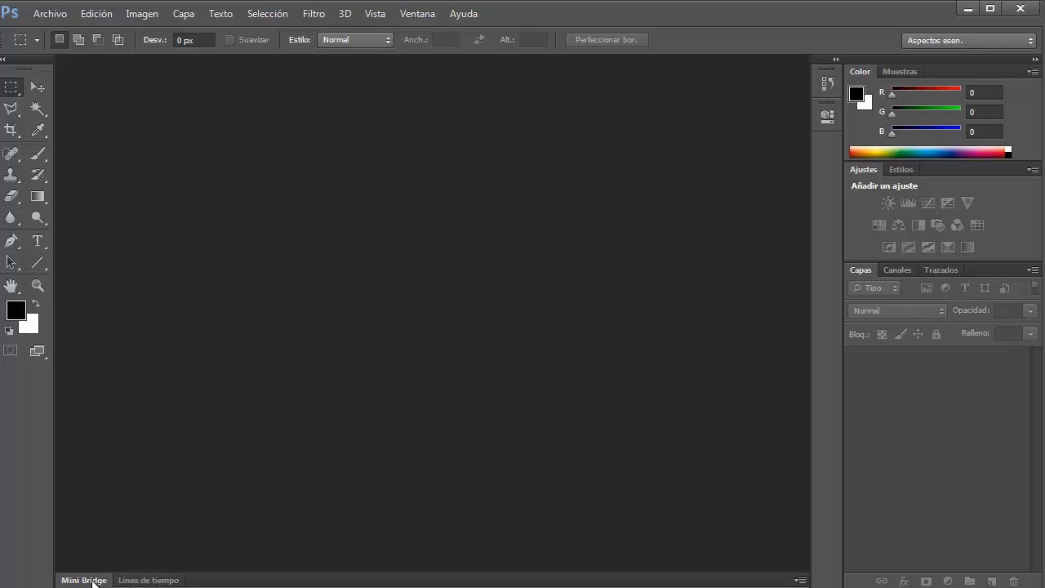
- Expand the Línea de tiempo panel at the bottom of the workspace
{"action": "left_click", "coordinate": [132, 581]}
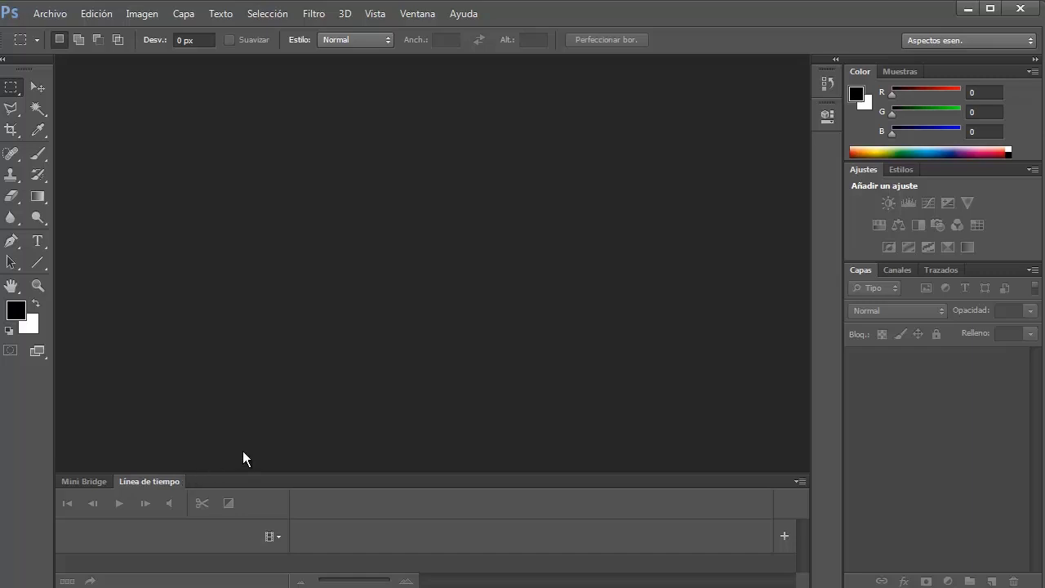
- Look through the Archivo menu and the video track's media options without choosing anything
{"action": "left_click", "coordinate": [97, 14]}
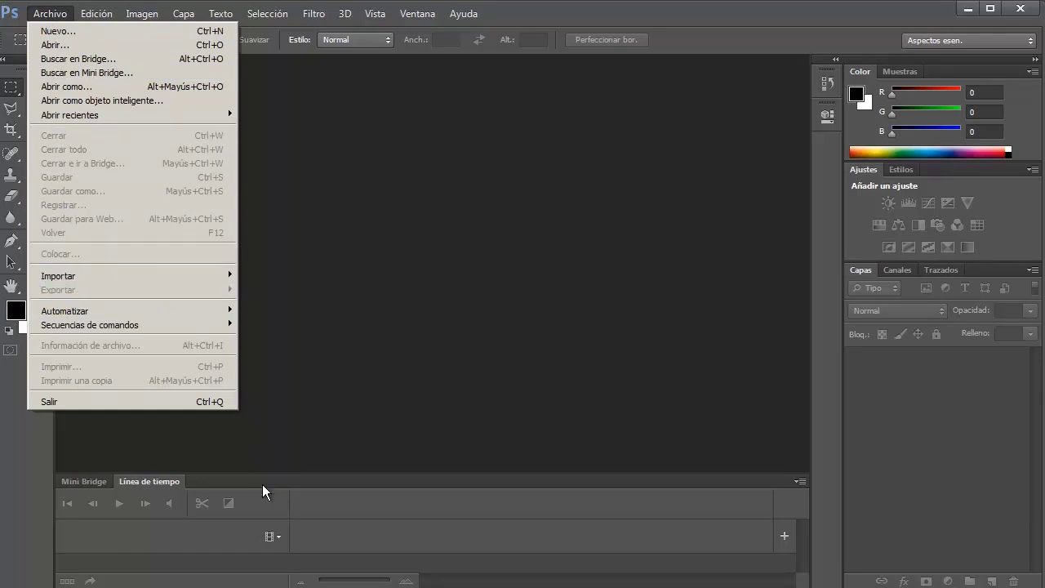
{"action": "left_click", "coordinate": [299, 535]}
{"action": "left_click", "coordinate": [279, 536]}
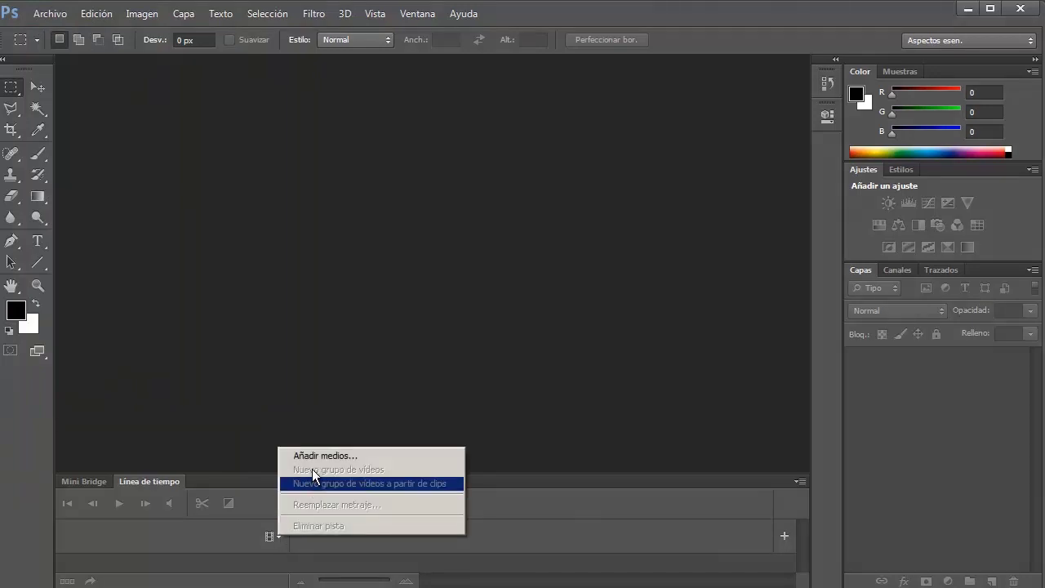
{"action": "left_click", "coordinate": [278, 536]}
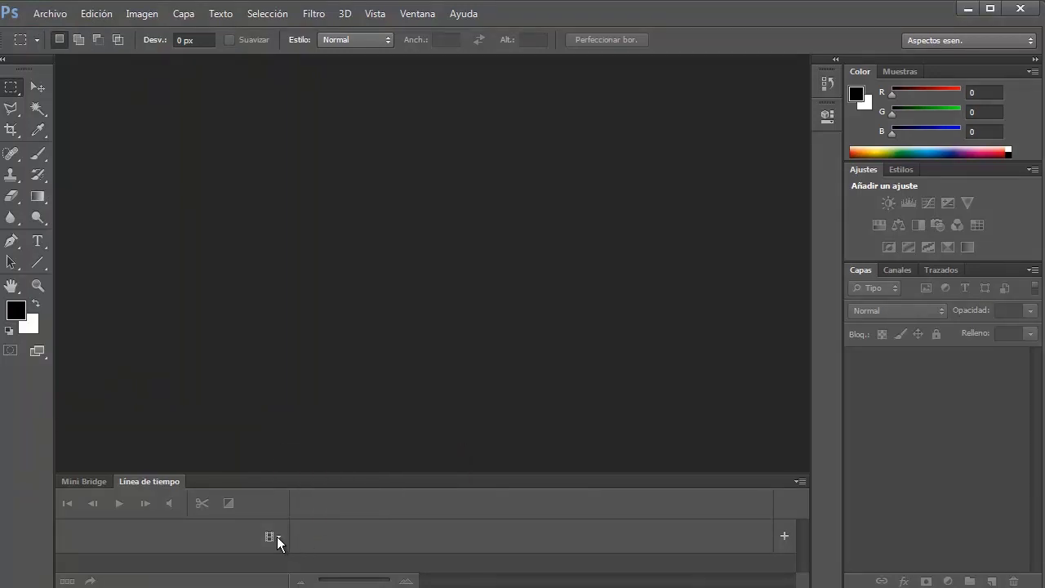
{"action": "left_click", "coordinate": [277, 536]}
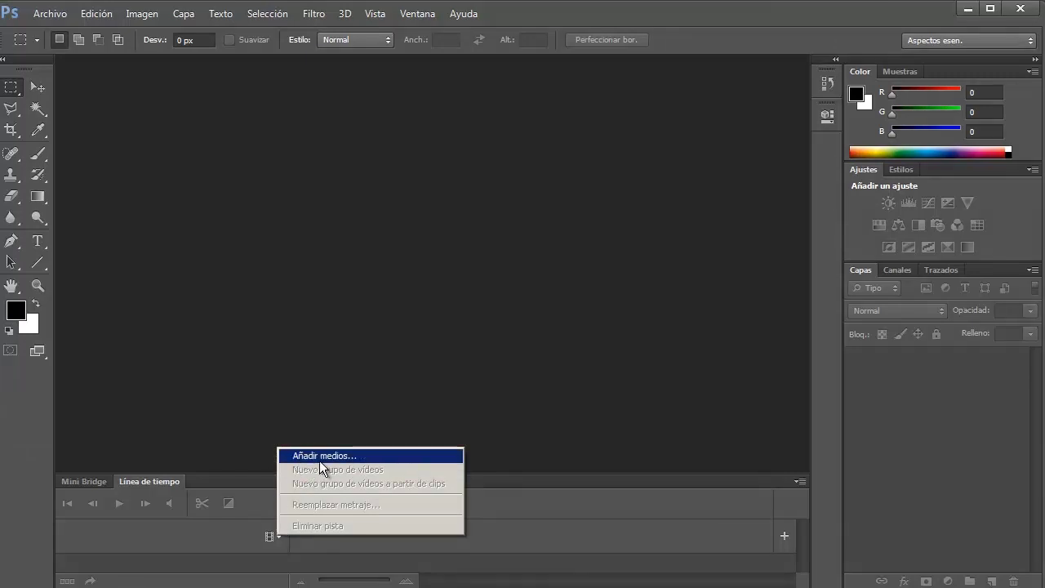
{"action": "left_click", "coordinate": [678, 462]}
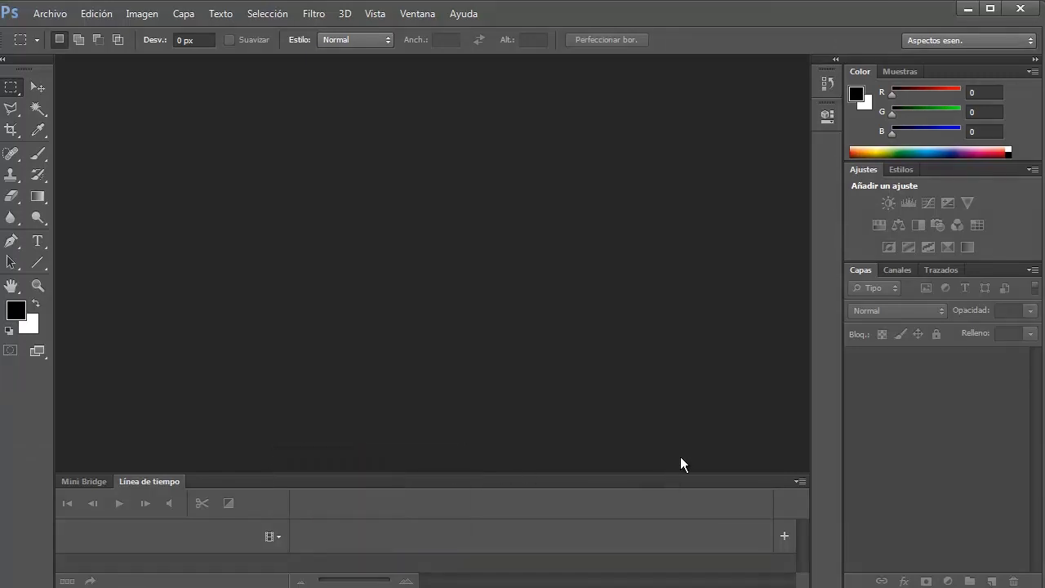
- Add the Prueba animación Ninja Shake 01 clip to the timeline through Añadir clips
{"action": "left_click", "coordinate": [784, 540]}
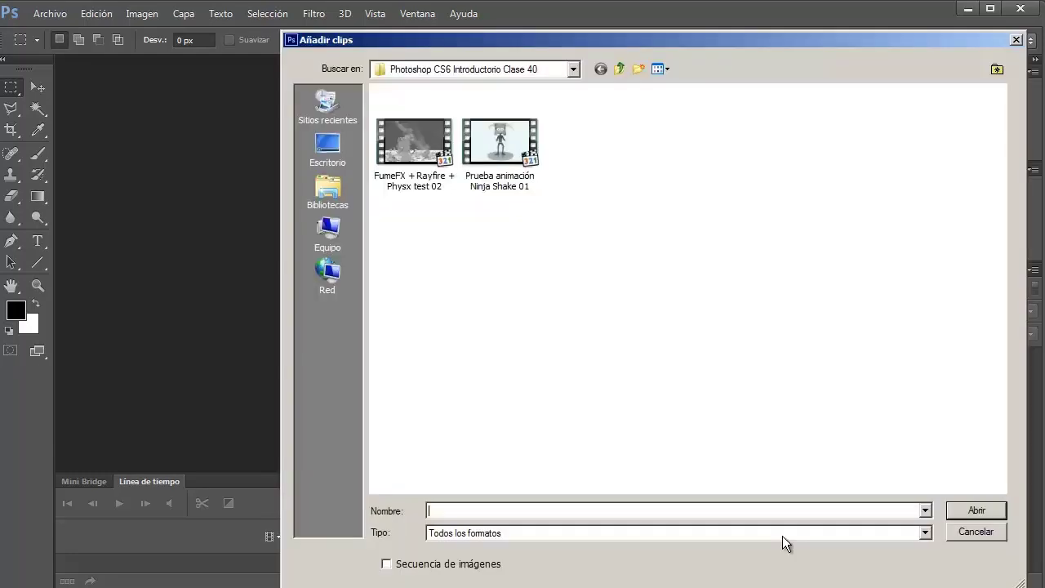
{"action": "left_click_drag", "start_coordinate": [519, 39], "coordinate": [367, 25]}
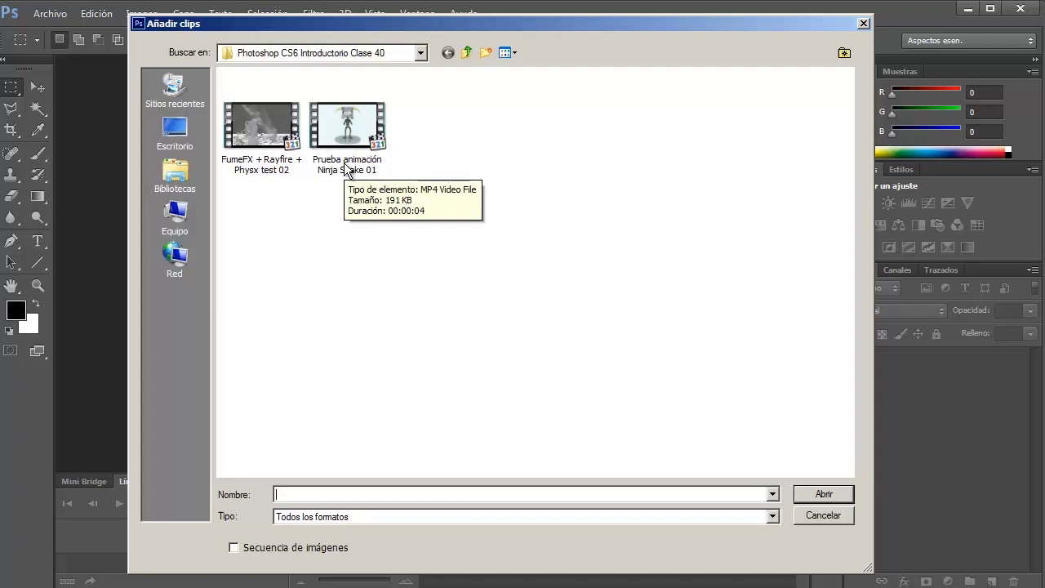
{"action": "mouse_move", "coordinate": [499, 155]}
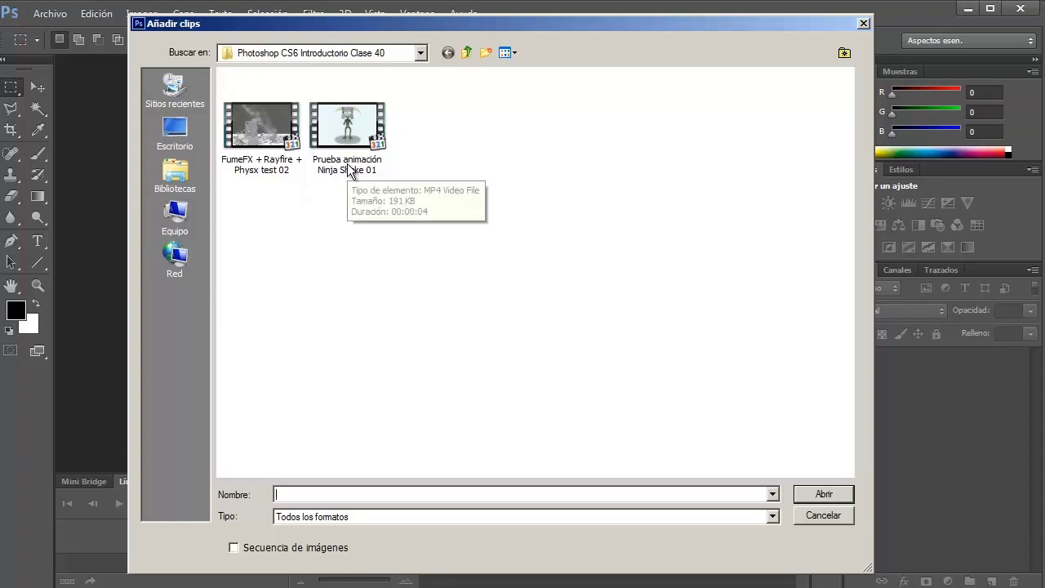
{"action": "mouse_move", "coordinate": [347, 139]}
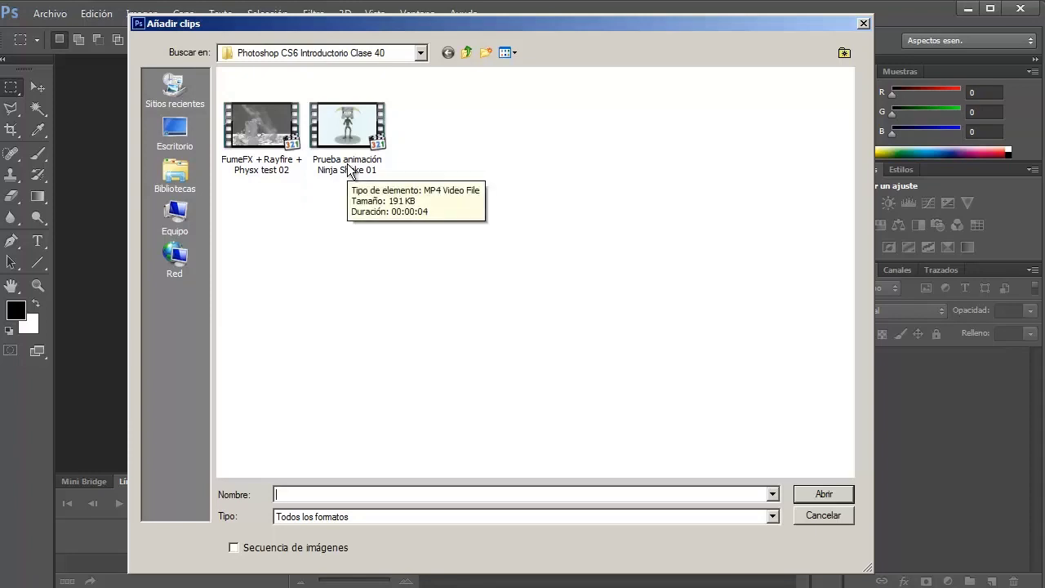
{"action": "left_click", "coordinate": [247, 172]}
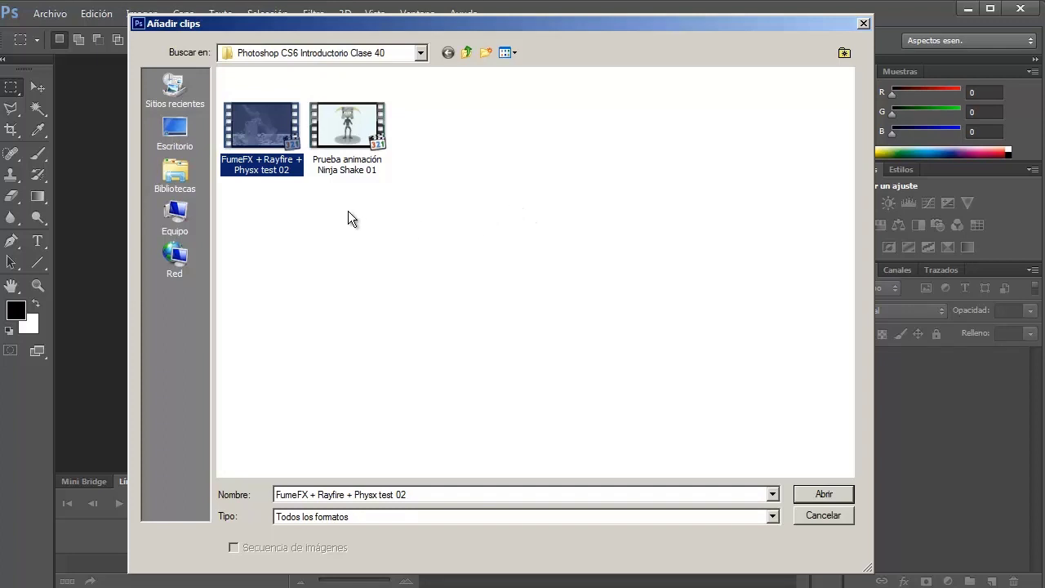
{"action": "left_click", "coordinate": [338, 161]}
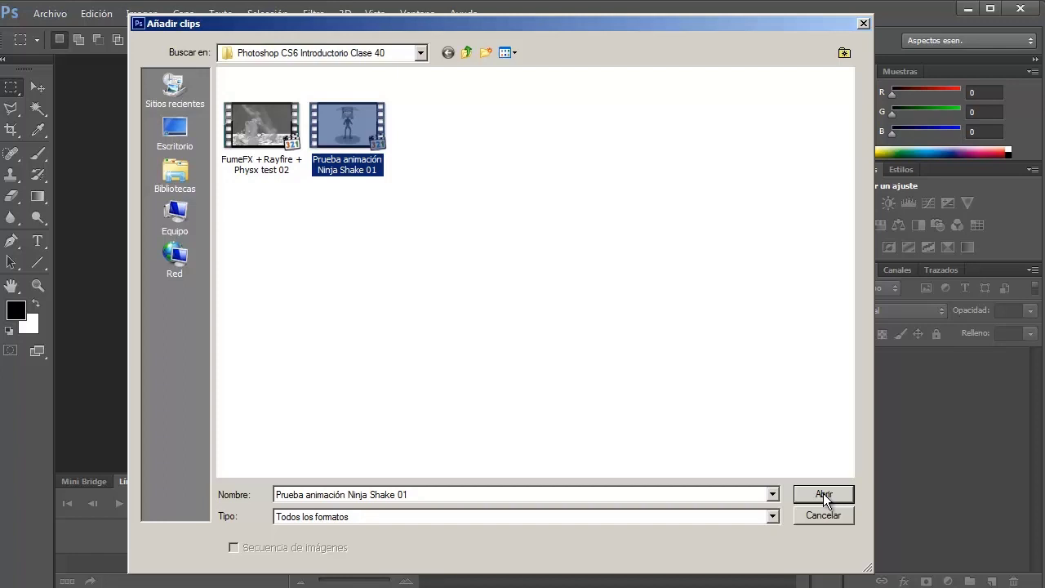
{"action": "left_click", "coordinate": [823, 493]}
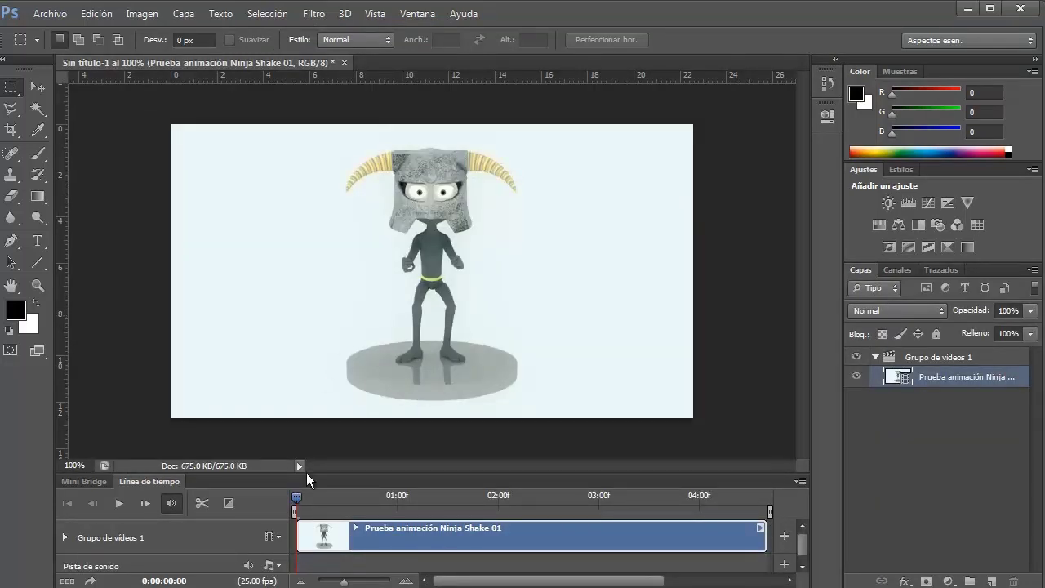
- Make the timeline panel taller, then play and stop the Ninja Shake animation
{"action": "left_click_drag", "start_coordinate": [320, 476], "coordinate": [320, 417]}
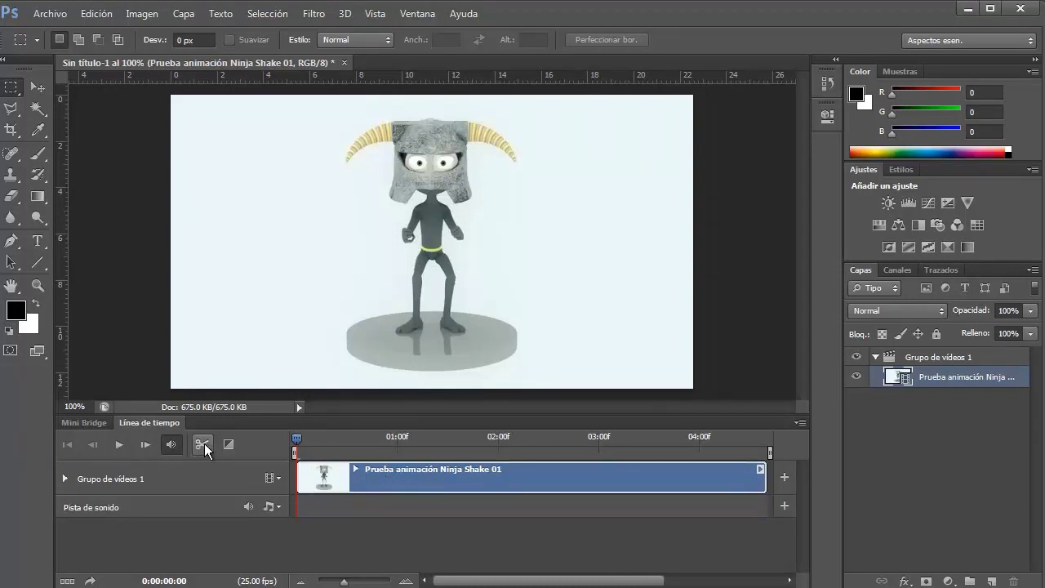
{"action": "left_click", "coordinate": [120, 446]}
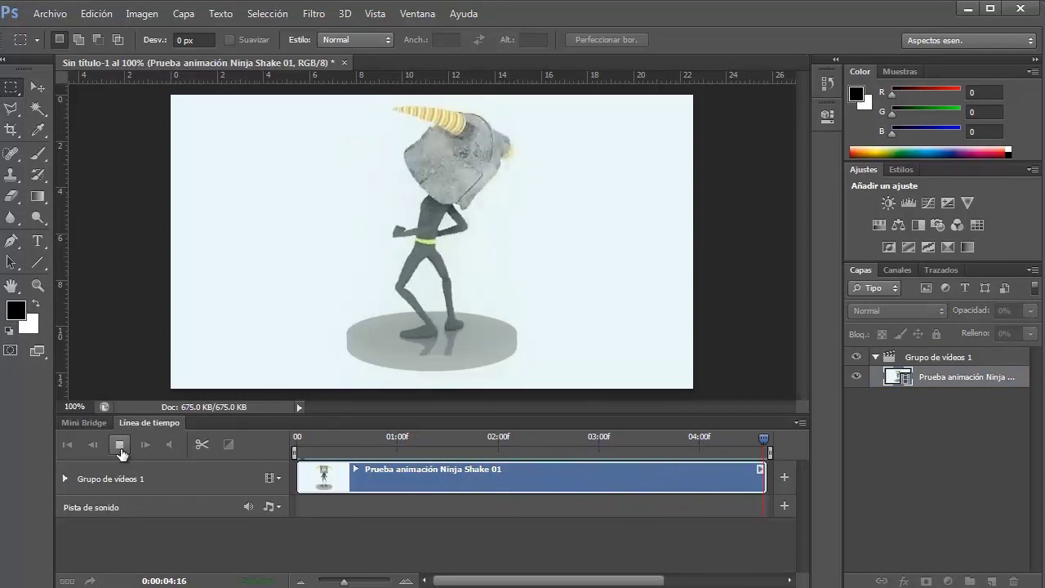
{"action": "left_click", "coordinate": [119, 448]}
{"action": "left_click", "coordinate": [119, 447]}
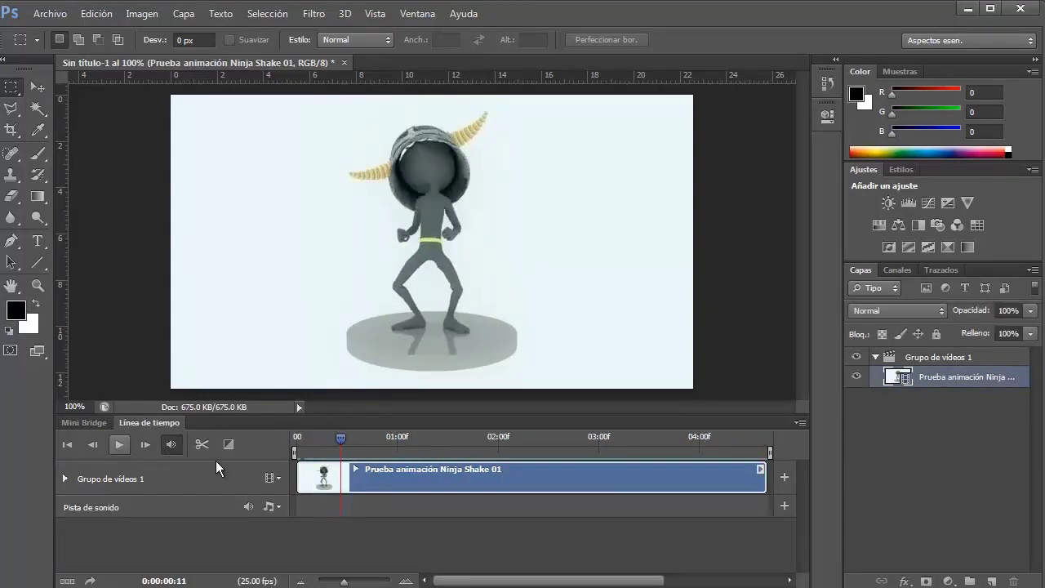
- Step the clip forward seven frames, then back three frames
{"action": "left_click", "coordinate": [141, 446]}
{"action": "left_click", "coordinate": [142, 447]}
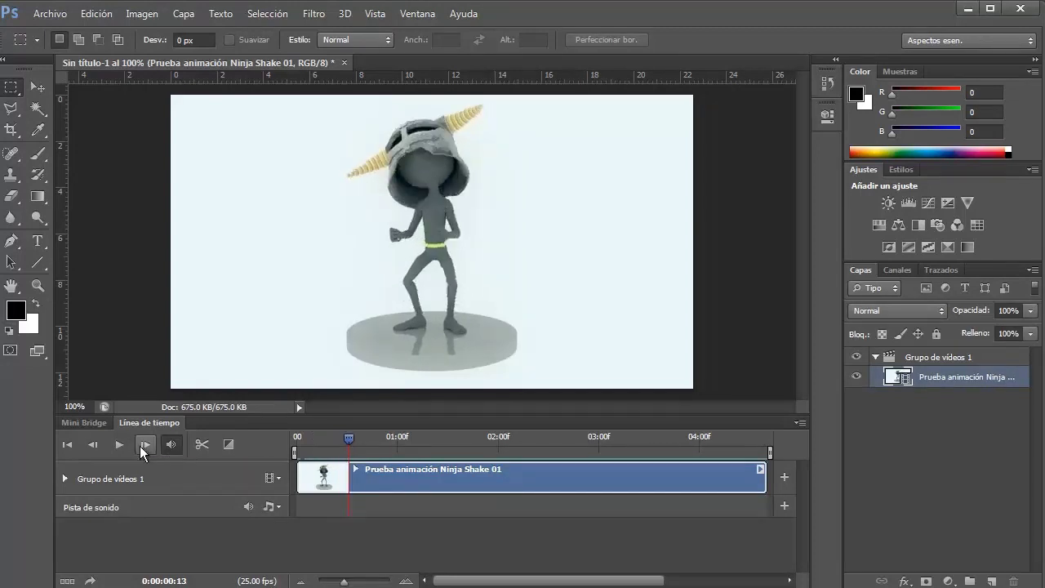
{"action": "left_click", "coordinate": [141, 447]}
{"action": "left_click", "coordinate": [142, 446]}
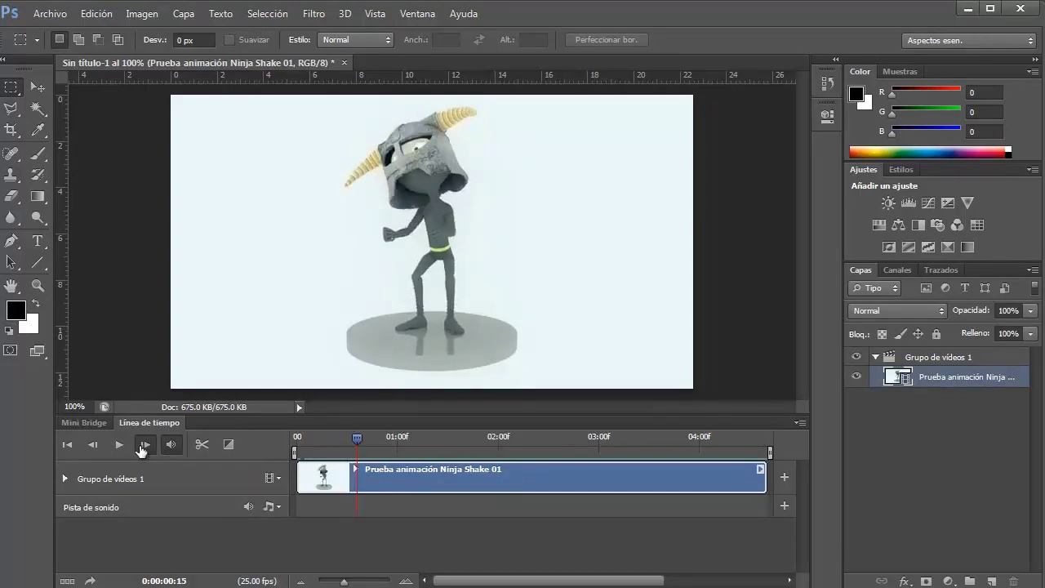
{"action": "left_click", "coordinate": [141, 446]}
{"action": "left_click", "coordinate": [141, 446]}
{"action": "left_click", "coordinate": [141, 446]}
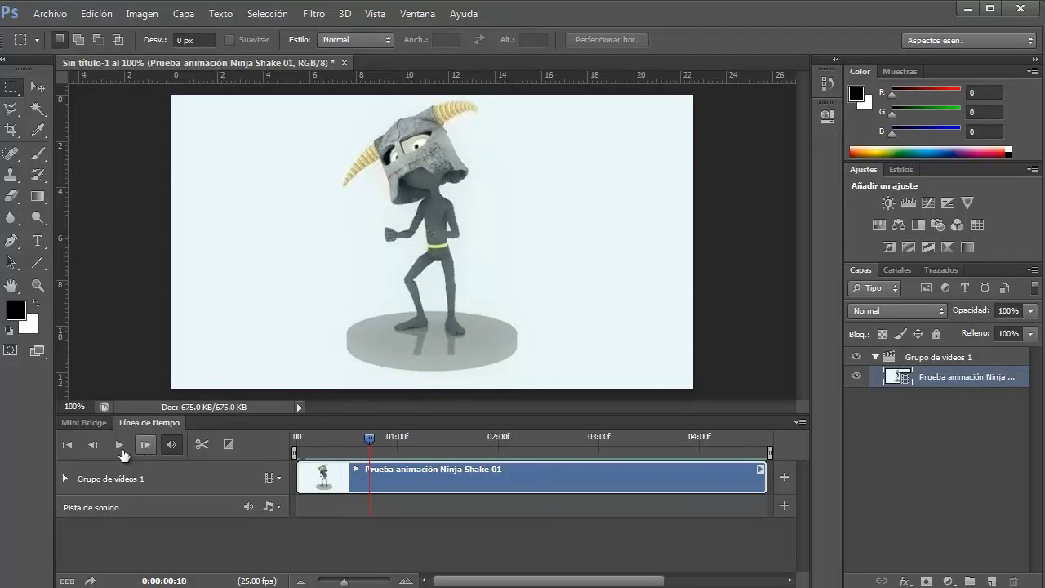
{"action": "left_click", "coordinate": [93, 446]}
{"action": "left_click", "coordinate": [93, 446]}
{"action": "left_click", "coordinate": [93, 446]}
{"action": "left_click", "coordinate": [93, 446]}
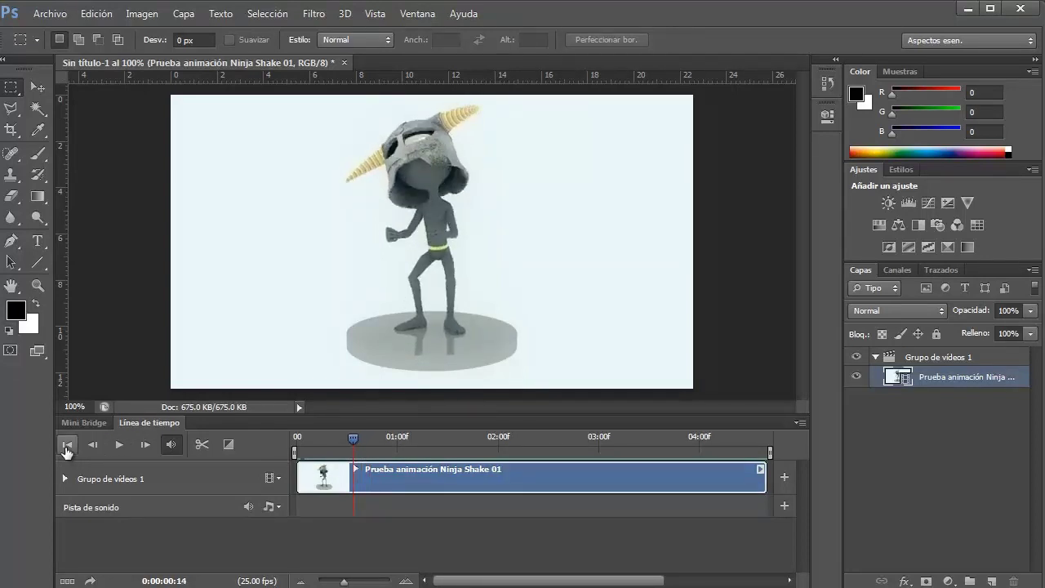
- Return to the first frame, replay and stop the clip, then toggle audio mute
{"action": "left_click", "coordinate": [65, 446]}
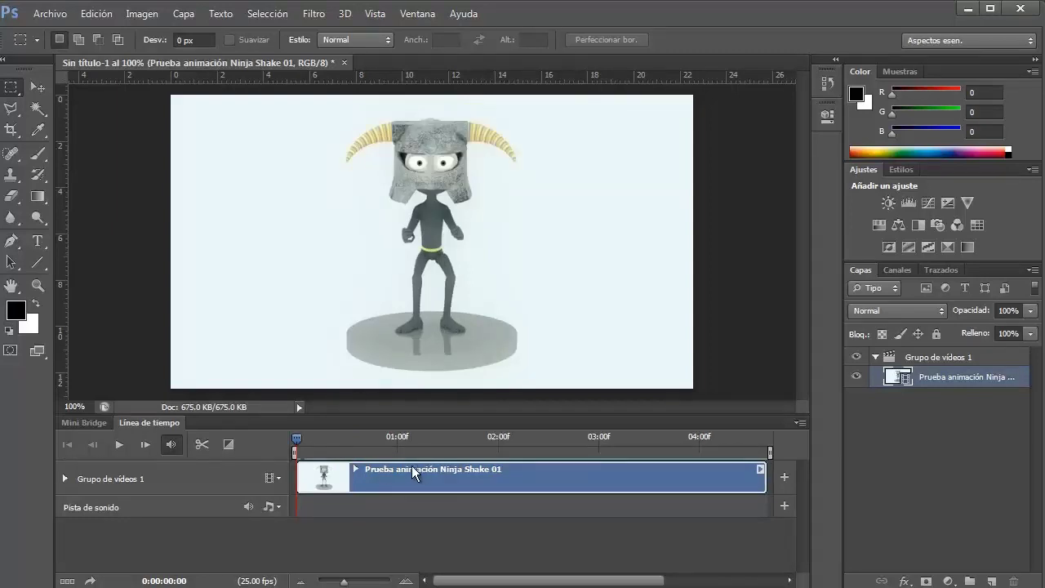
{"action": "left_click", "coordinate": [117, 446]}
{"action": "left_click", "coordinate": [114, 447]}
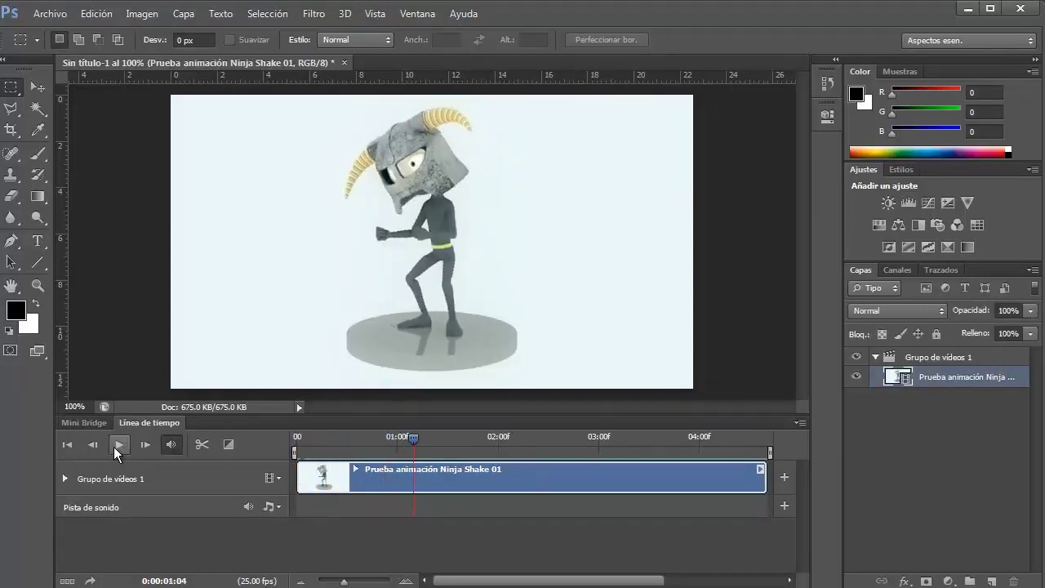
{"action": "left_click", "coordinate": [169, 446]}
- Check the audio track options without adding sound, then scrub the playhead back to an early frame
{"action": "left_click", "coordinate": [276, 508]}
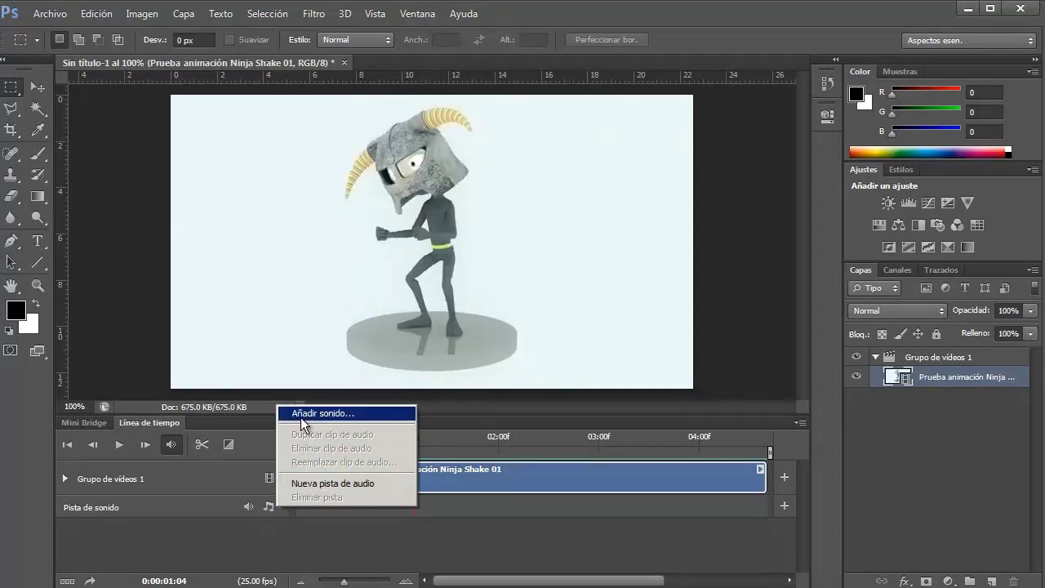
{"action": "left_click", "coordinate": [337, 529]}
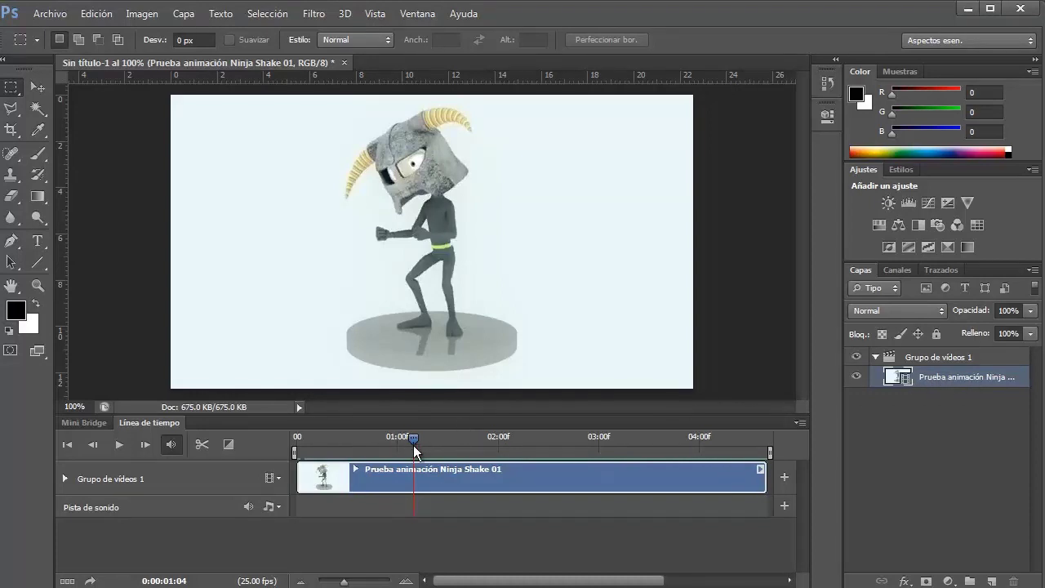
{"action": "mouse_move", "coordinate": [414, 439]}
{"action": "left_mouse_down"}
{"action": "mouse_move", "coordinate": [323, 438]}
{"action": "mouse_move", "coordinate": [468, 434]}
{"action": "mouse_move", "coordinate": [750, 452]}
{"action": "left_mouse_up"}
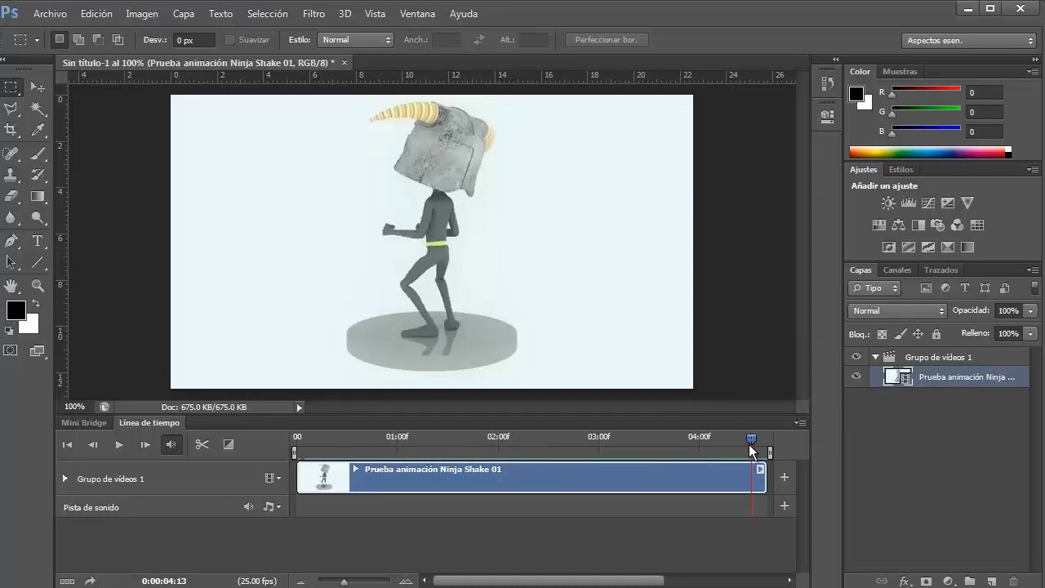
{"action": "mouse_move", "coordinate": [751, 442]}
{"action": "left_mouse_down"}
{"action": "mouse_move", "coordinate": [362, 445]}
{"action": "mouse_move", "coordinate": [373, 438]}
{"action": "mouse_move", "coordinate": [338, 429]}
{"action": "left_mouse_up"}
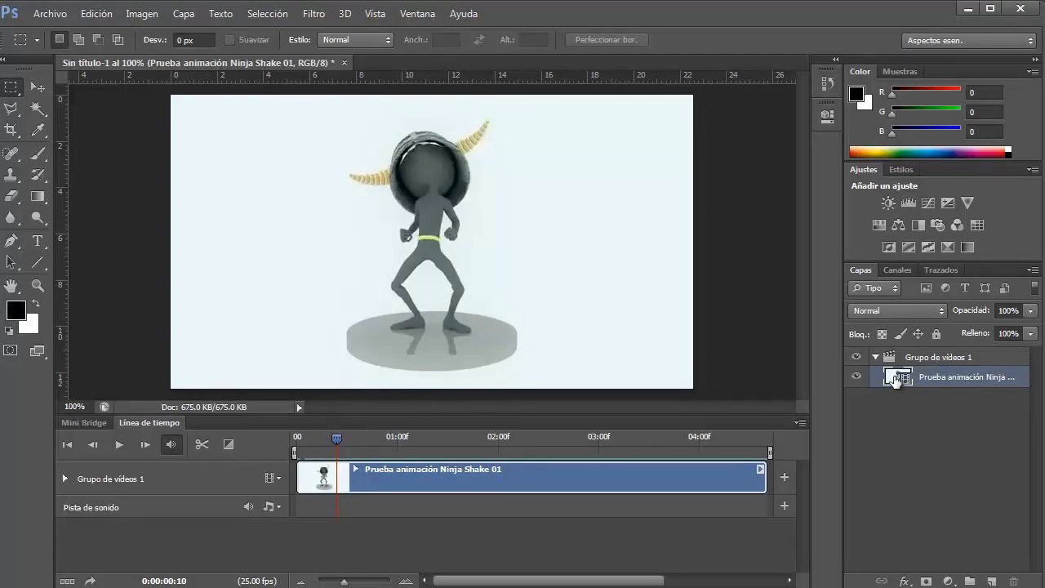
- Rename the ninja clip layer to 'Video test 01', then collapse and re-expand Grupo de vídeos 1
{"action": "double_click", "coordinate": [952, 379]}
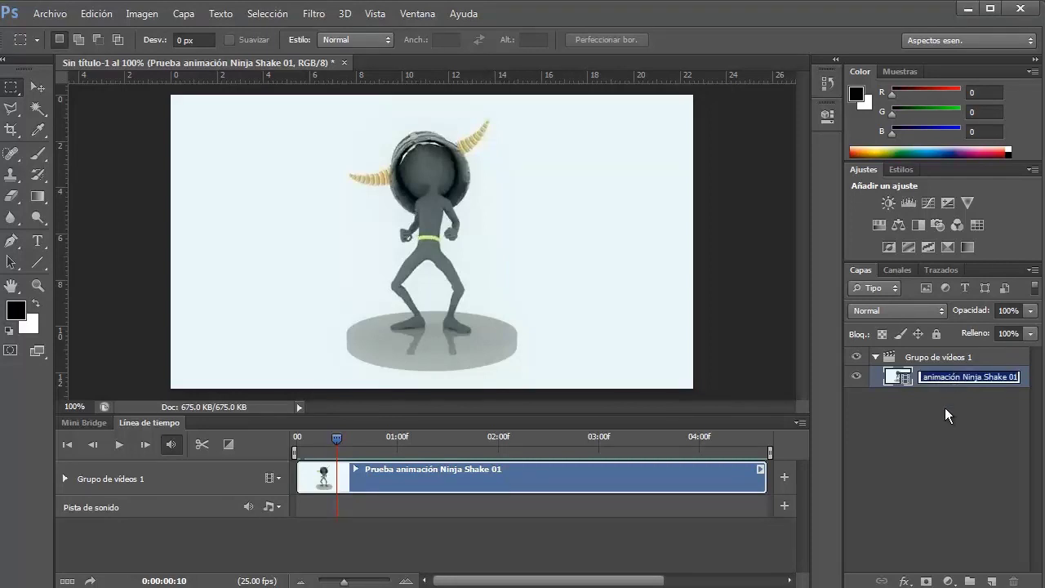
{"action": "type", "text": "Video test"}
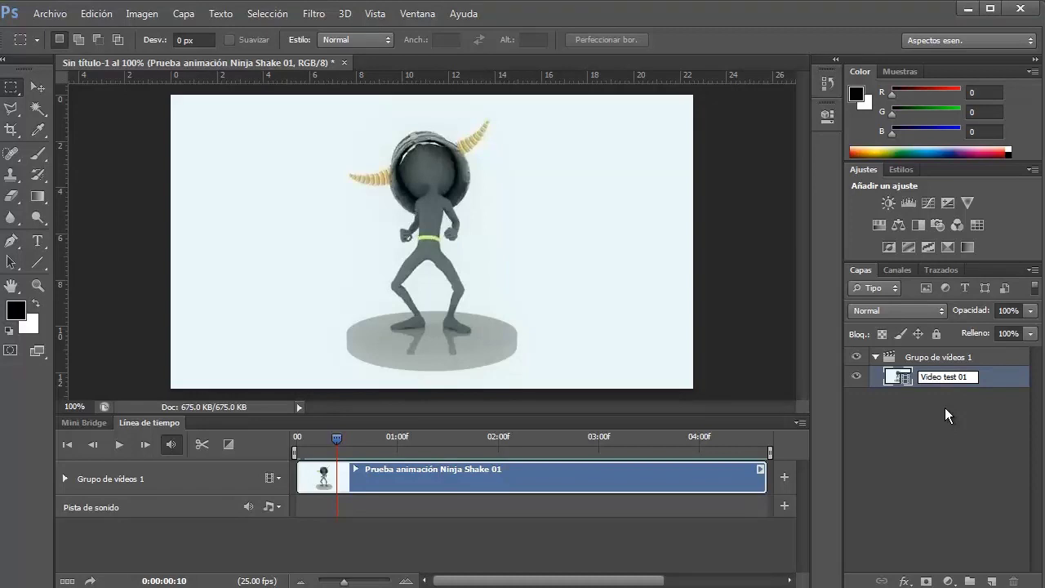
{"action": "left_click", "coordinate": [933, 446]}
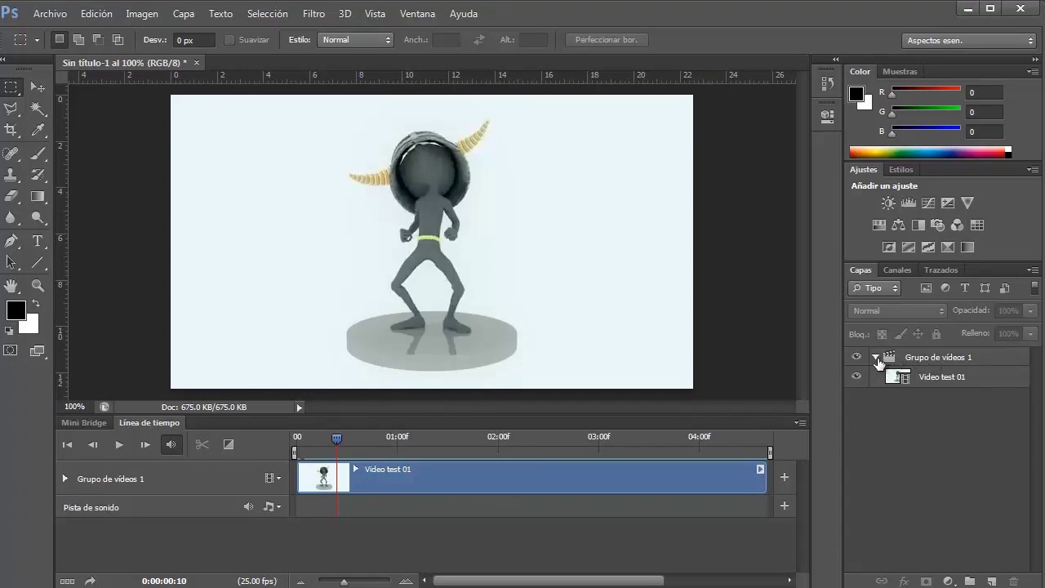
{"action": "left_click", "coordinate": [876, 358]}
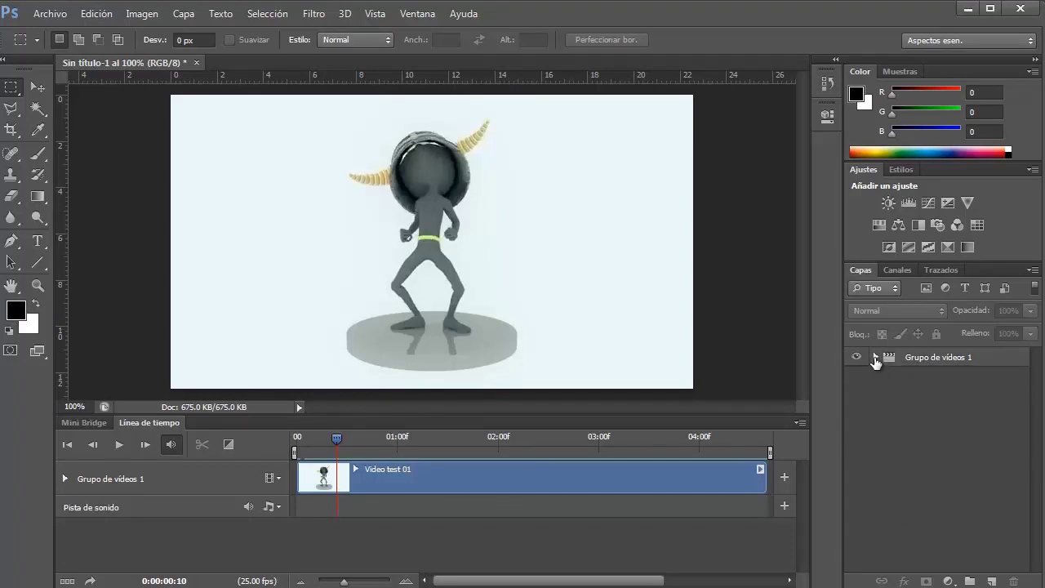
{"action": "left_click", "coordinate": [874, 357]}
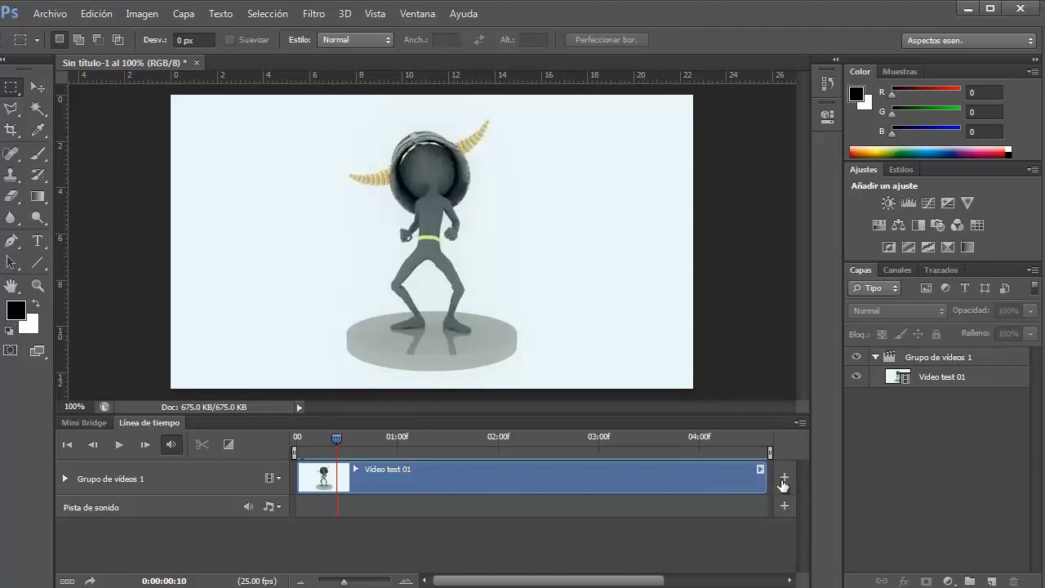
- Append the FumeFX + Rayfire + Physx test 02 clip after Video test 01
{"action": "left_click", "coordinate": [782, 485]}
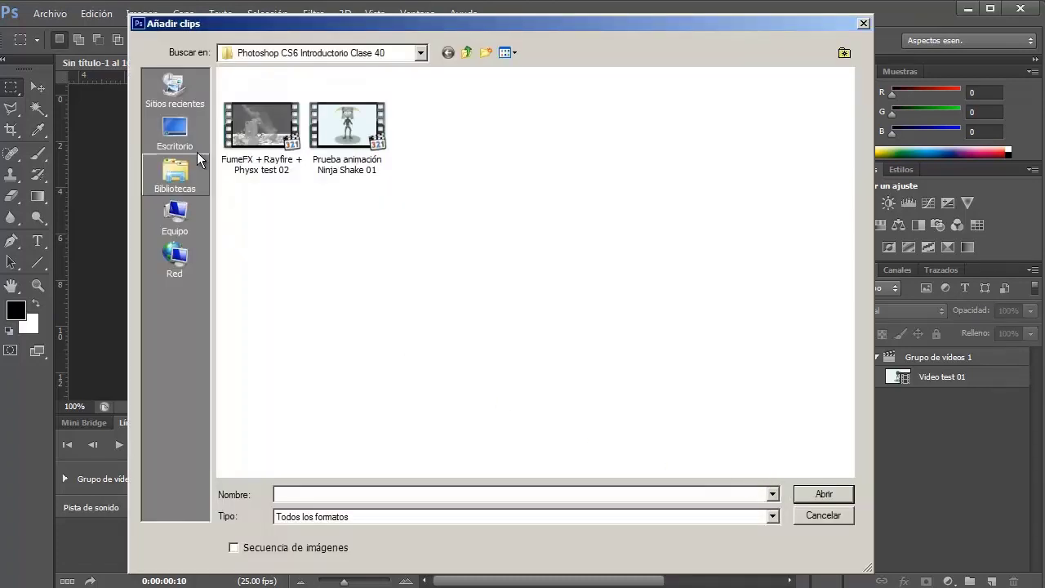
{"action": "left_click", "coordinate": [244, 152]}
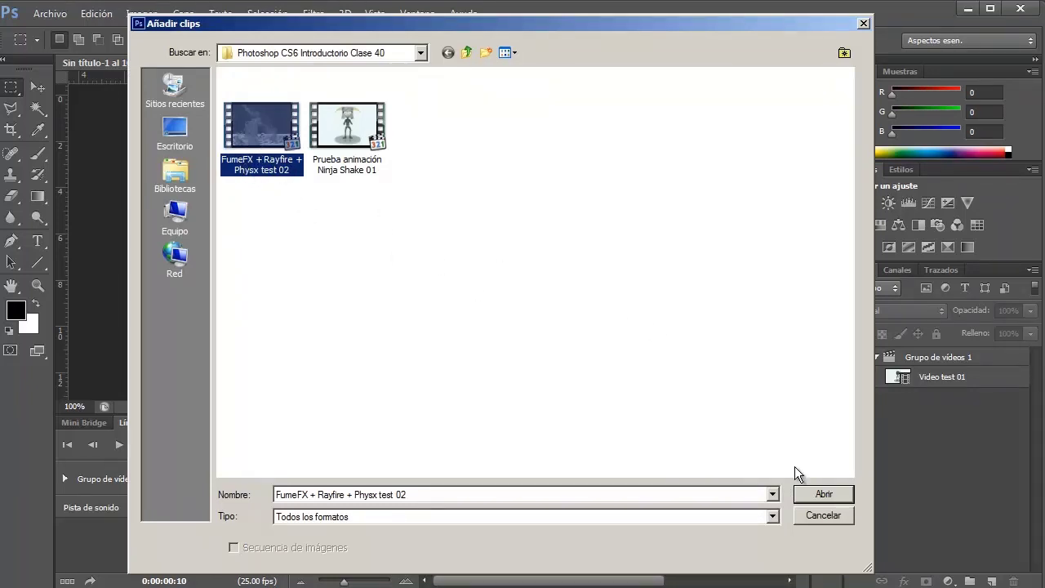
{"action": "left_click", "coordinate": [819, 494]}
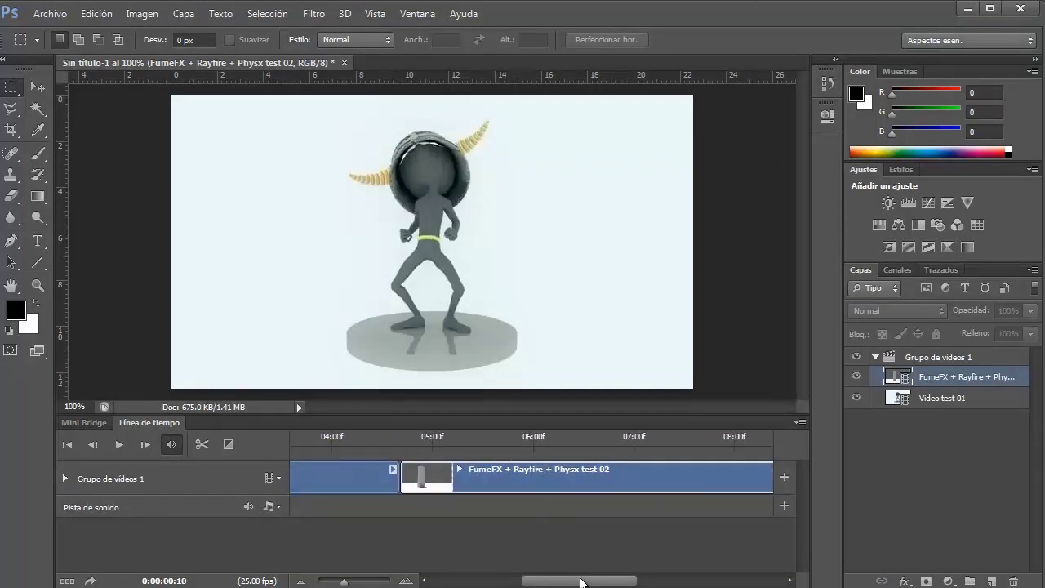
- Rescale the timeline to fit both clips, then play the sequence and stop on the FumeFX explosion frame
{"action": "left_click_drag", "start_coordinate": [580, 579], "coordinate": [354, 582]}
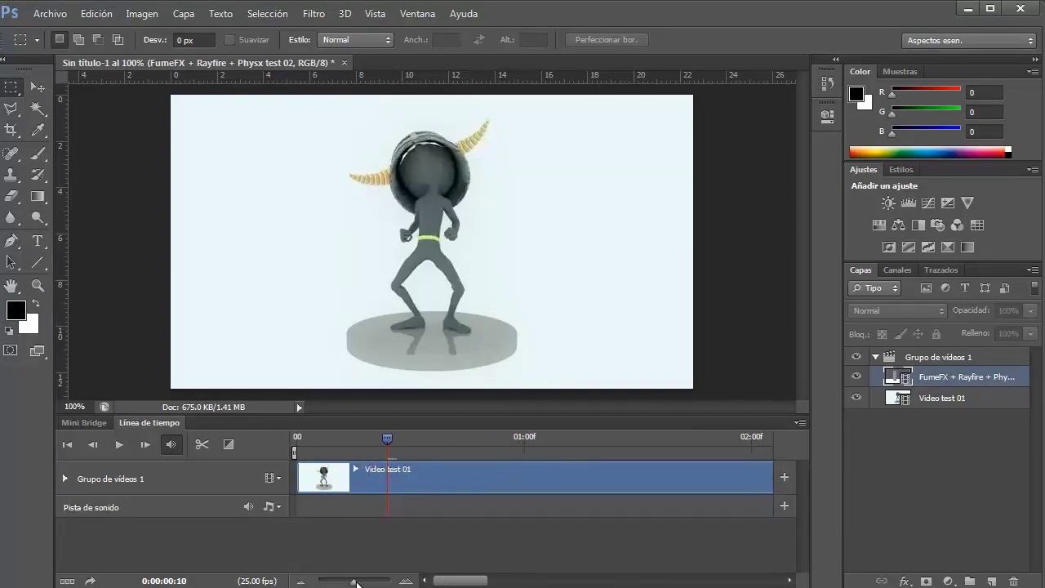
{"action": "mouse_move", "coordinate": [353, 582]}
{"action": "left_mouse_down"}
{"action": "mouse_move", "coordinate": [377, 583]}
{"action": "mouse_move", "coordinate": [335, 582]}
{"action": "left_mouse_up"}
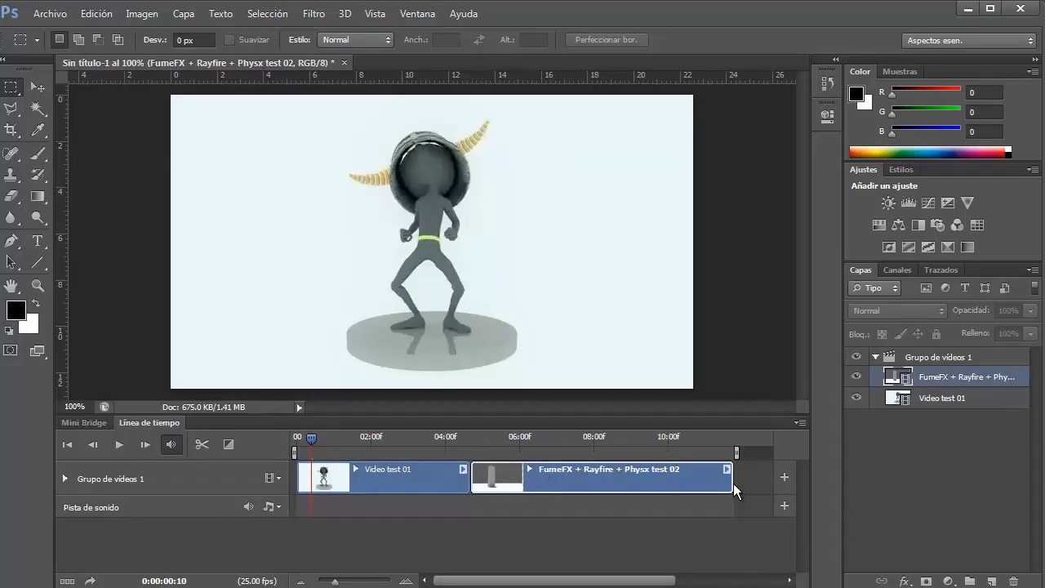
{"action": "left_click", "coordinate": [370, 480]}
{"action": "left_click", "coordinate": [565, 482]}
{"action": "left_click", "coordinate": [121, 446]}
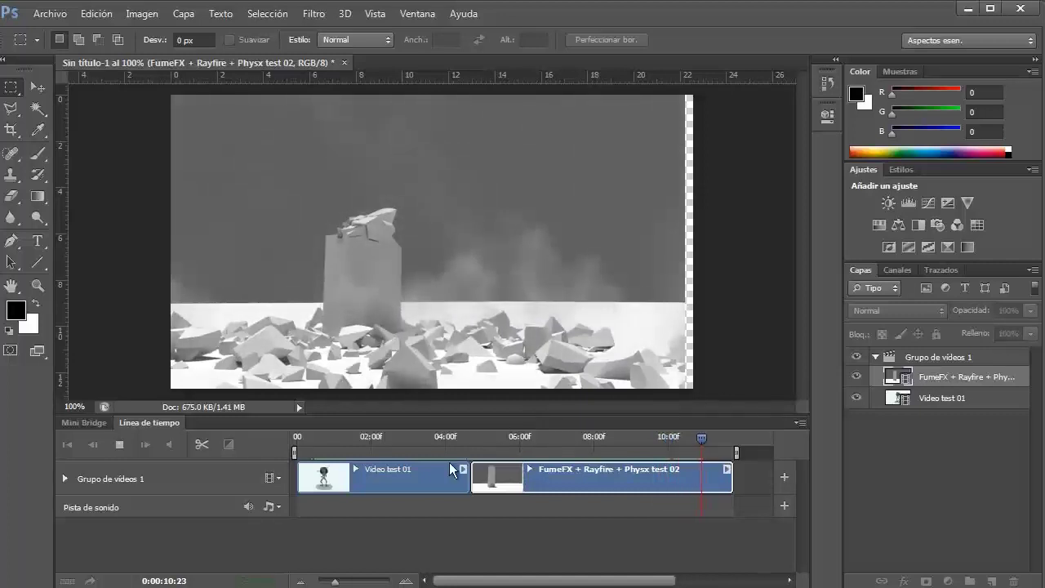
{"action": "left_click", "coordinate": [358, 441]}
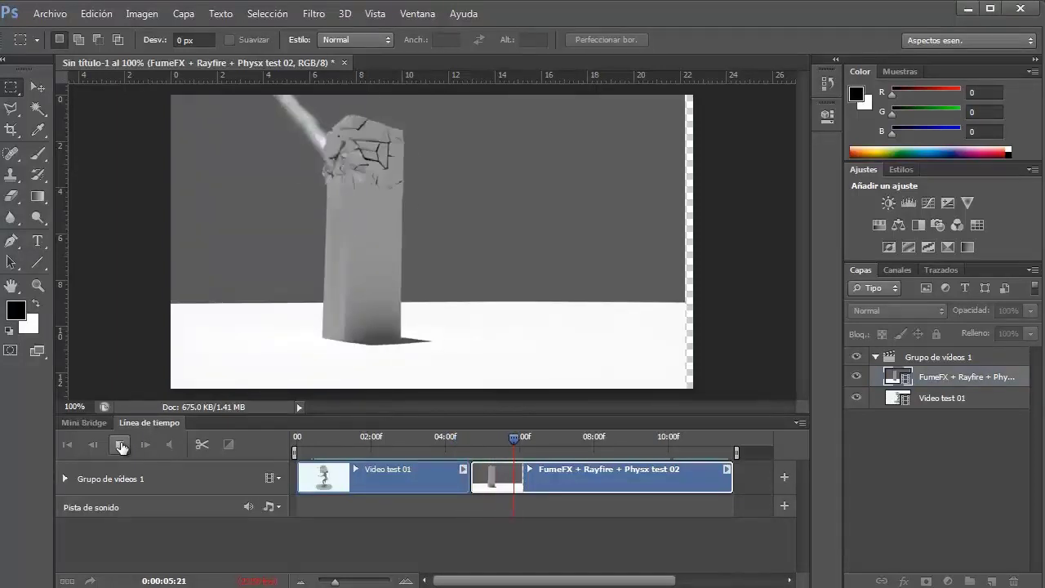
{"action": "left_click", "coordinate": [121, 445]}
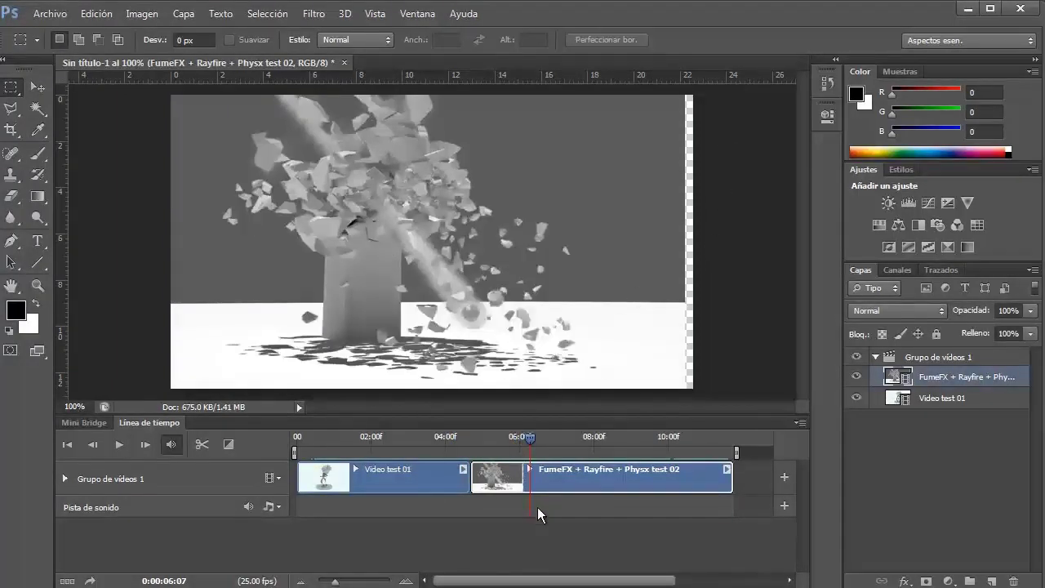
{"action": "left_click", "coordinate": [40, 90]}
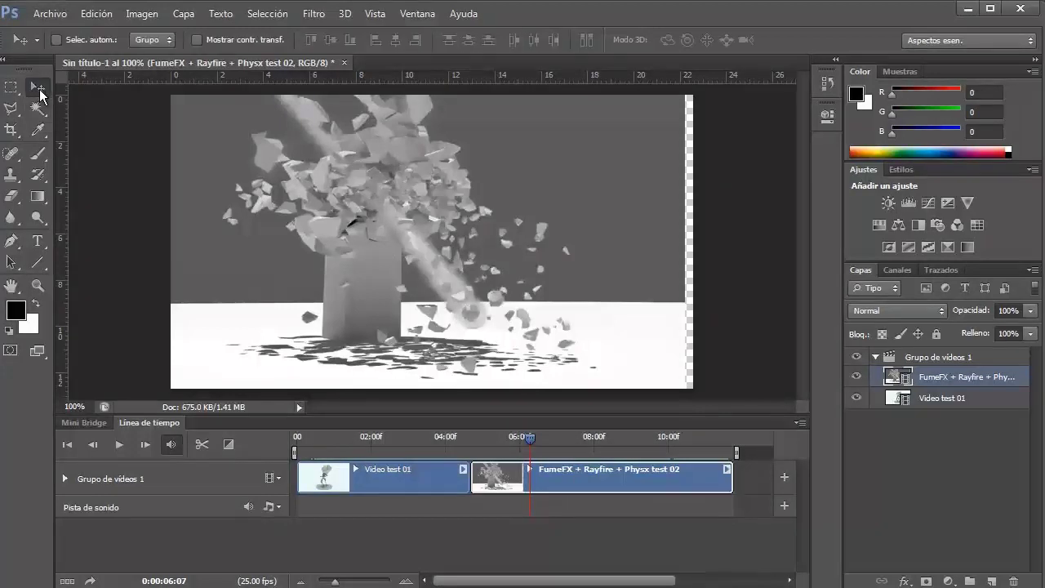
{"action": "key", "text": "ctrl+t"}
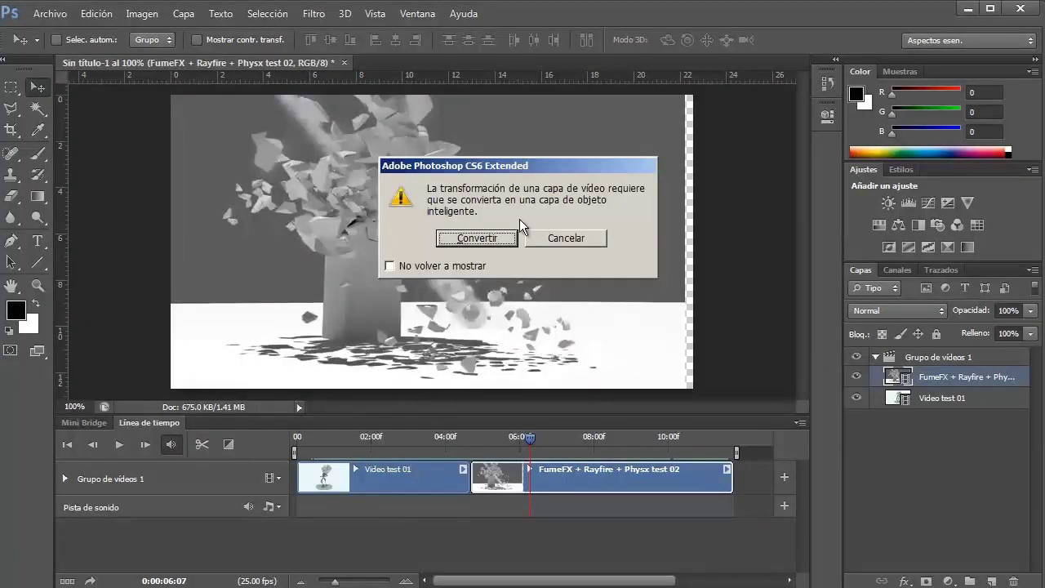
{"action": "left_click", "coordinate": [502, 239]}
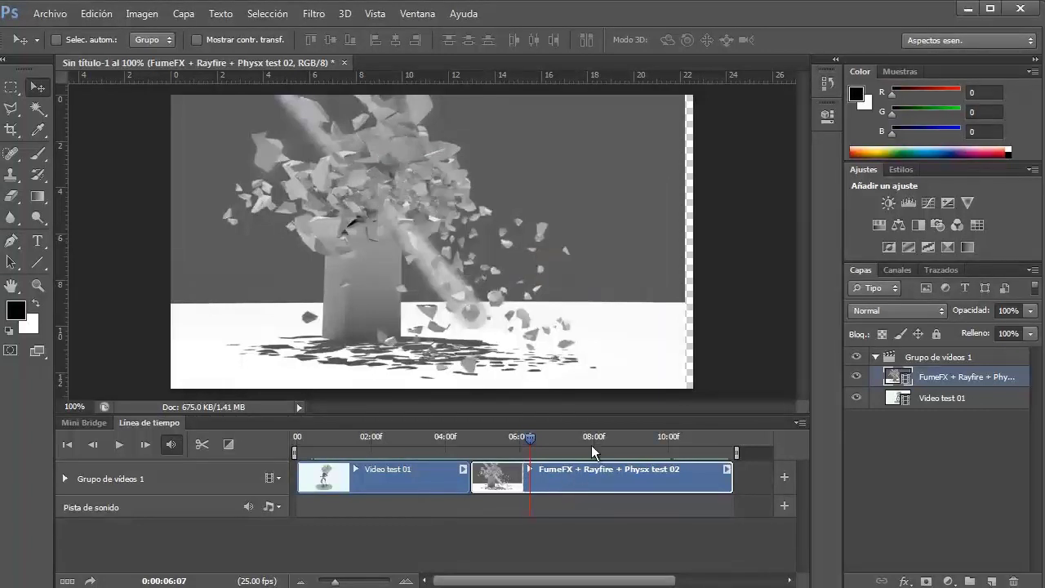
{"action": "mouse_move", "coordinate": [530, 439]}
{"action": "left_mouse_down"}
{"action": "mouse_move", "coordinate": [416, 439]}
{"action": "mouse_move", "coordinate": [645, 445]}
{"action": "mouse_move", "coordinate": [371, 435]}
{"action": "mouse_move", "coordinate": [514, 441]}
{"action": "left_mouse_up"}
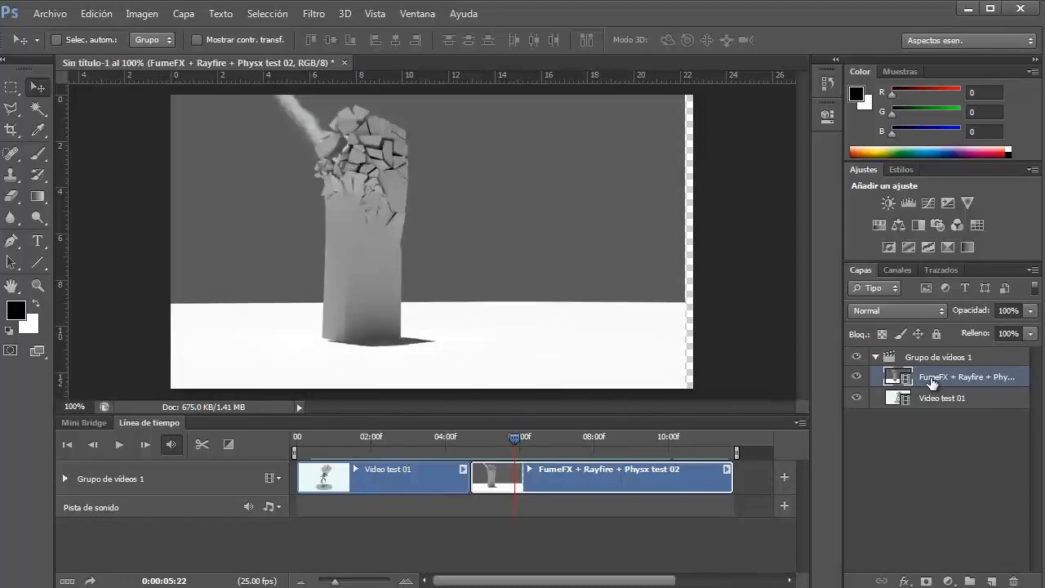
{"action": "left_click_drag", "start_coordinate": [933, 382], "coordinate": [931, 405]}
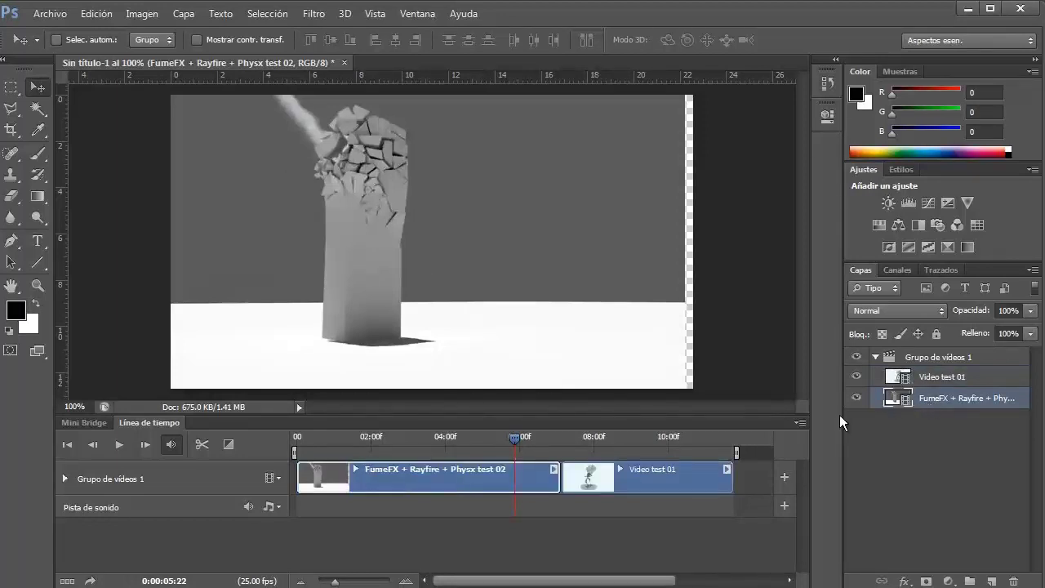
{"action": "left_click", "coordinate": [936, 382]}
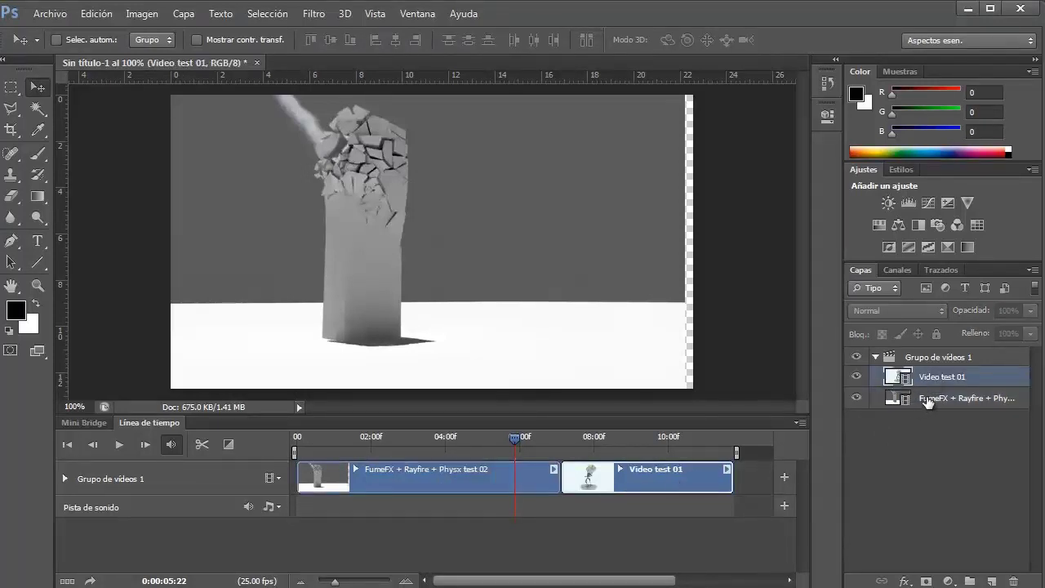
{"action": "left_click_drag", "start_coordinate": [931, 379], "coordinate": [931, 405]}
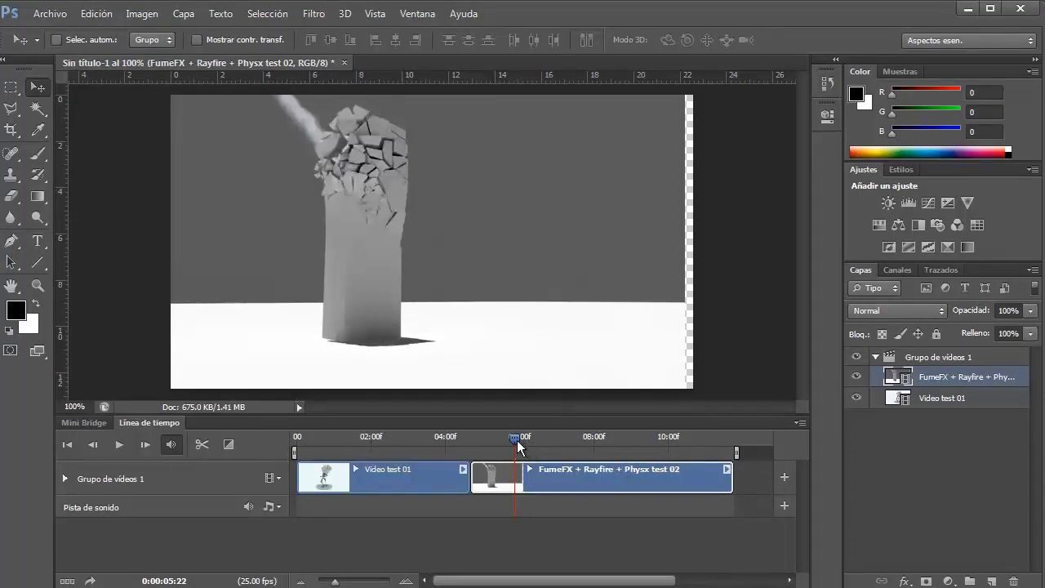
{"action": "left_click_drag", "start_coordinate": [517, 441], "coordinate": [320, 444]}
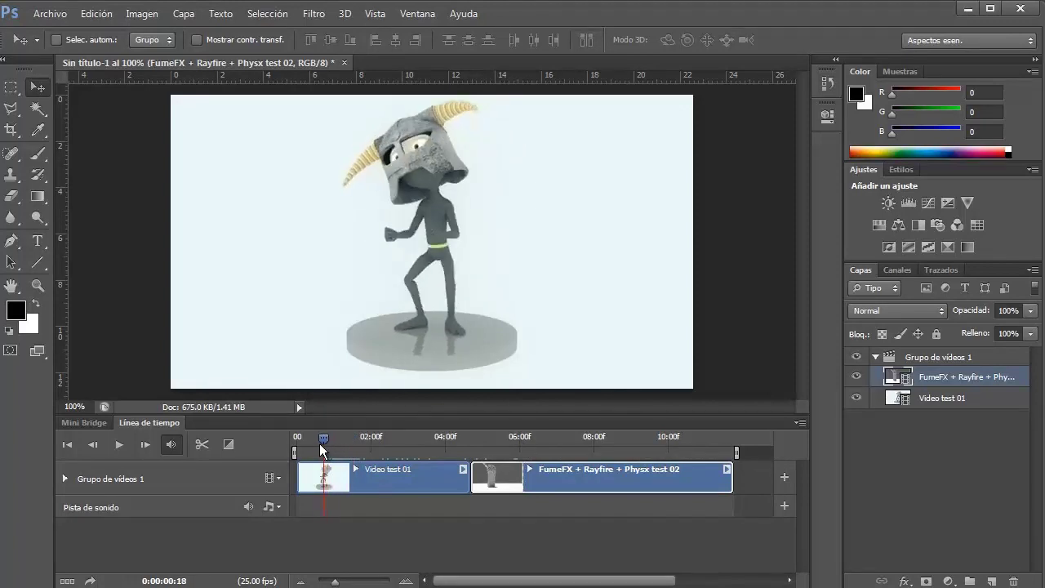
{"action": "key", "text": "space"}
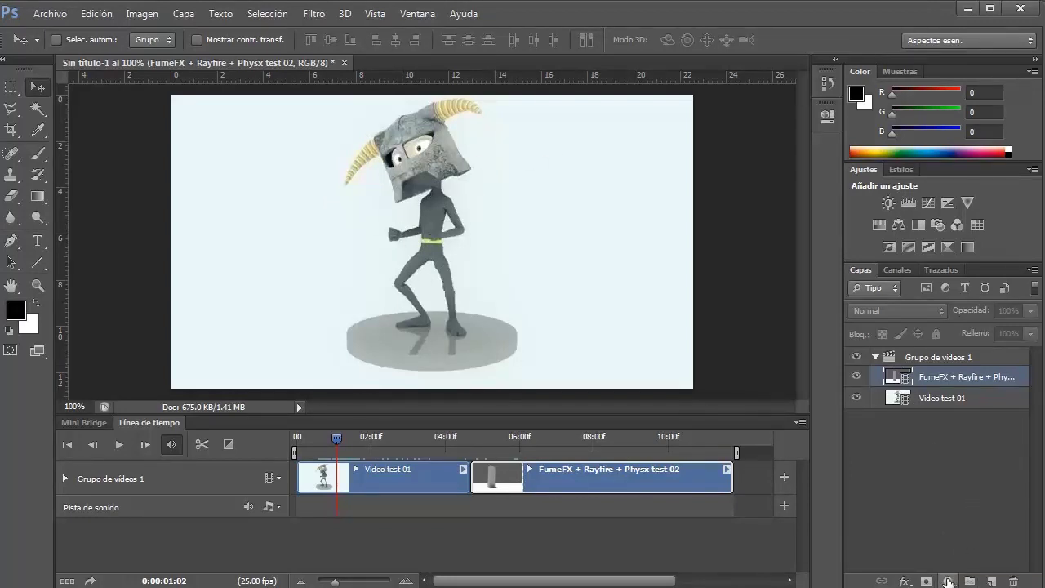
- Add a Curvas adjustment with a darkened RGB curve, placed just above Video test 01
{"action": "left_click", "coordinate": [948, 580]}
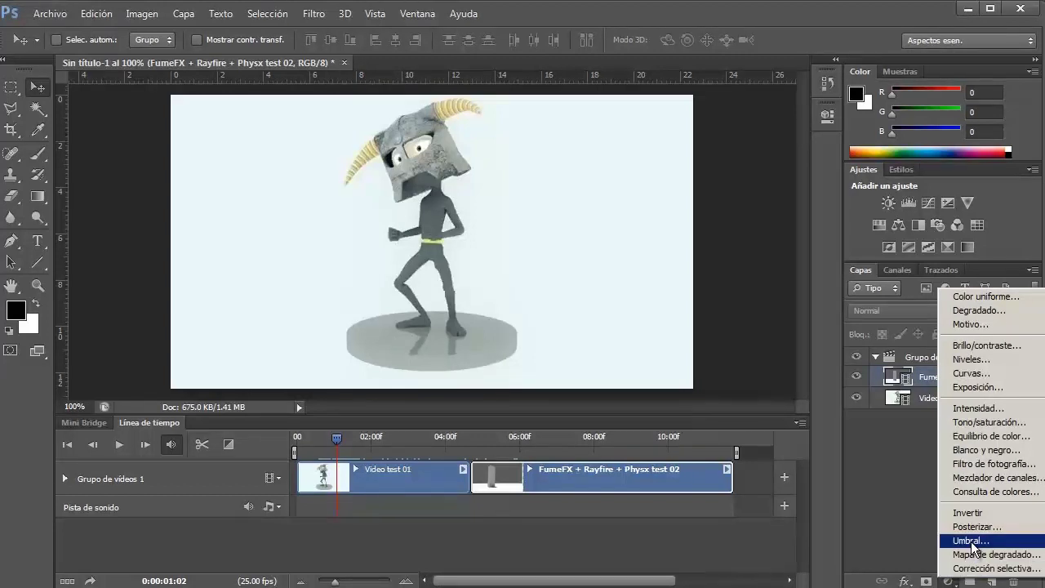
{"action": "left_click", "coordinate": [969, 375]}
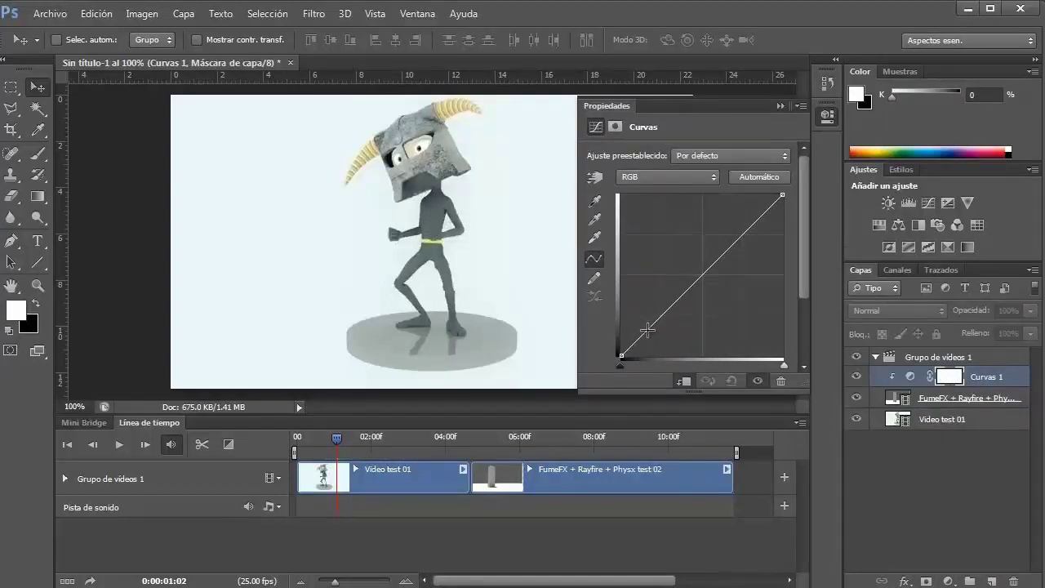
{"action": "left_click_drag", "start_coordinate": [647, 329], "coordinate": [657, 338]}
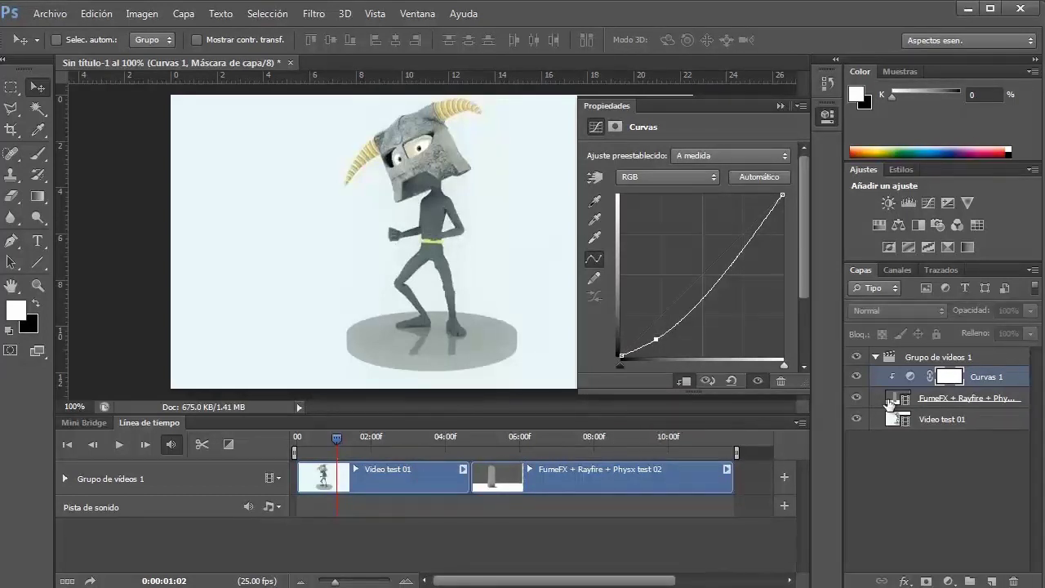
{"action": "left_click", "coordinate": [778, 106]}
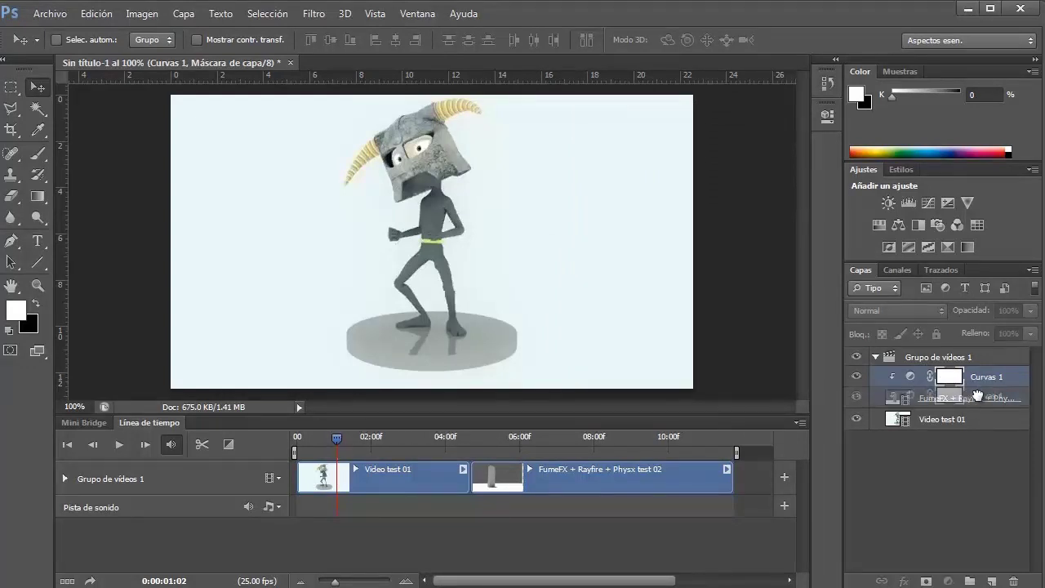
{"action": "left_click_drag", "start_coordinate": [980, 378], "coordinate": [931, 415]}
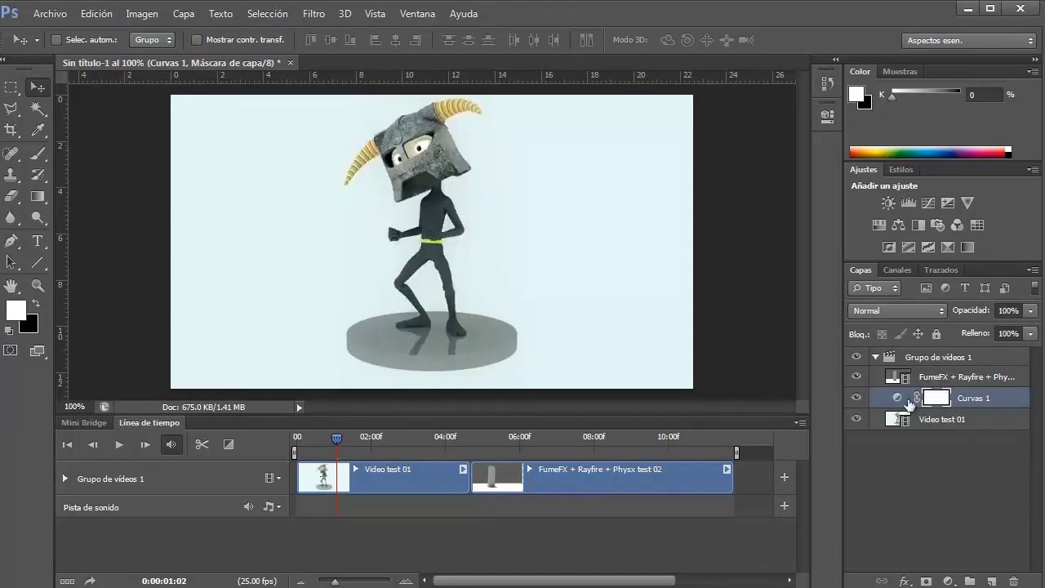
- Rework the Curvas 1 curve with two points, lifting the shadows slightly, and close Propiedades
{"action": "double_click", "coordinate": [898, 398]}
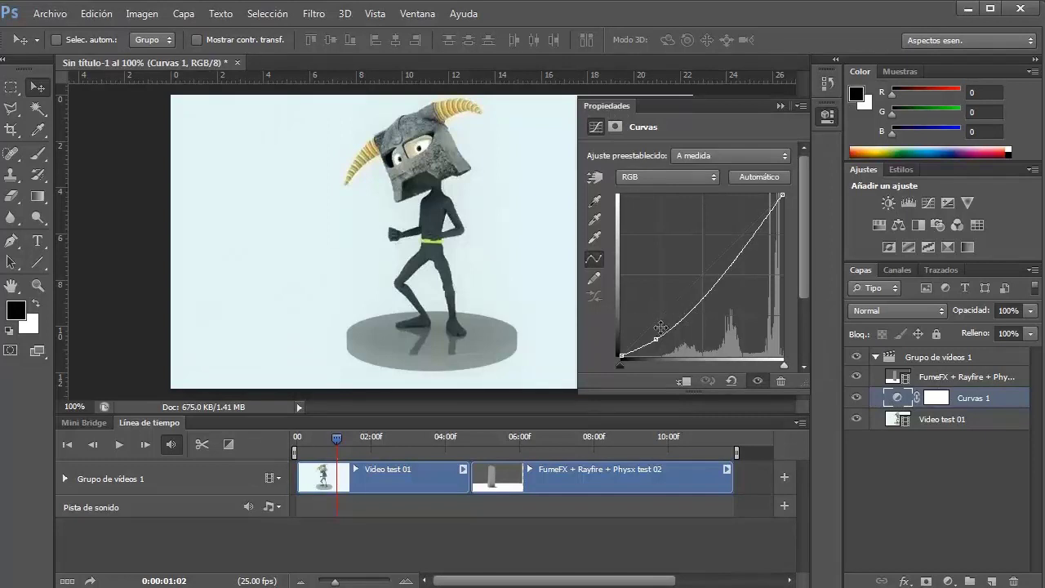
{"action": "mouse_move", "coordinate": [656, 338]}
{"action": "left_mouse_down"}
{"action": "mouse_move", "coordinate": [651, 326]}
{"action": "mouse_move", "coordinate": [671, 334]}
{"action": "left_mouse_up"}
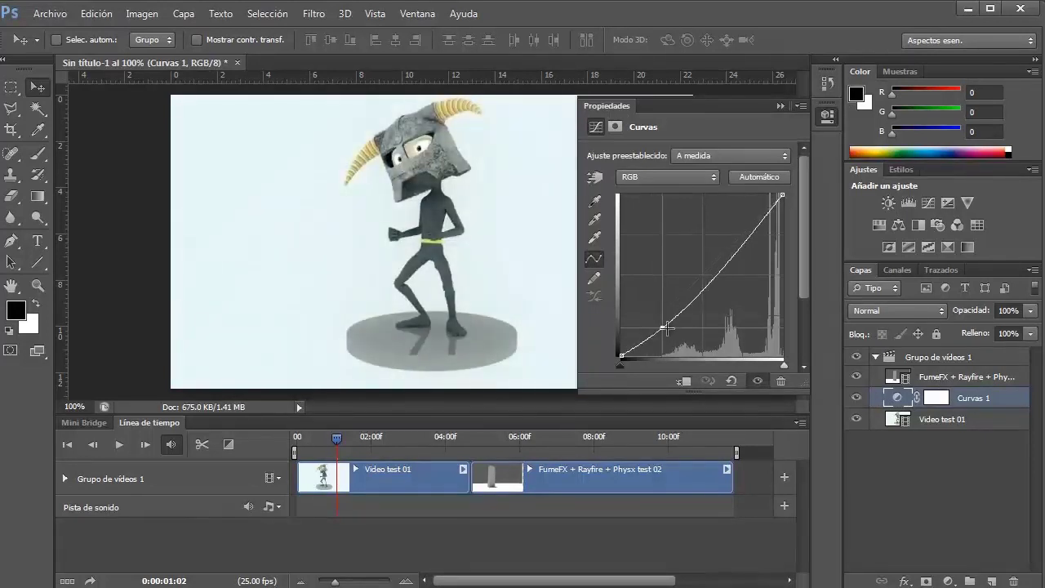
{"action": "left_click_drag", "start_coordinate": [727, 284], "coordinate": [725, 272]}
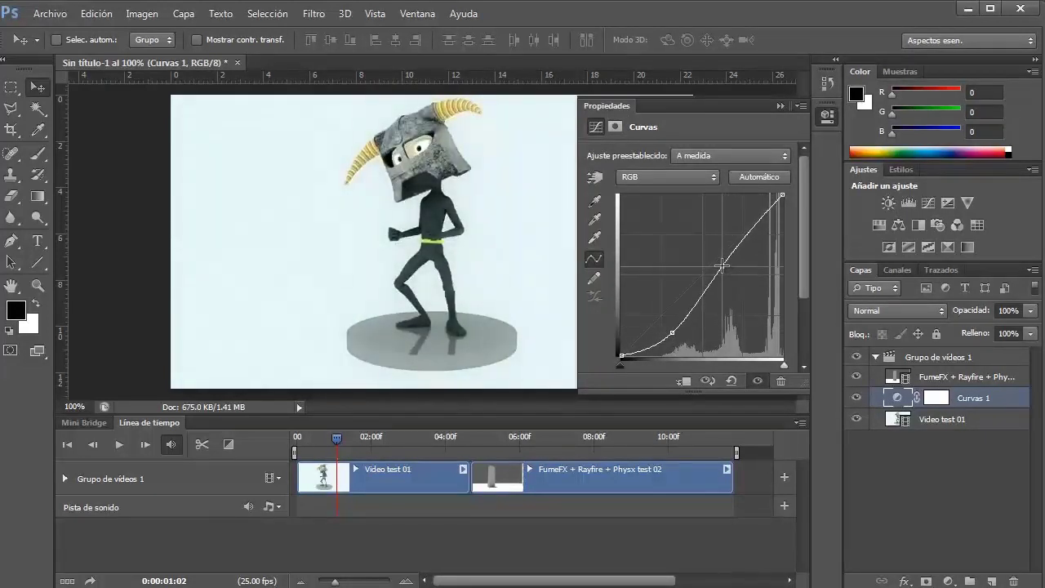
{"action": "left_click_drag", "start_coordinate": [671, 333], "coordinate": [669, 322]}
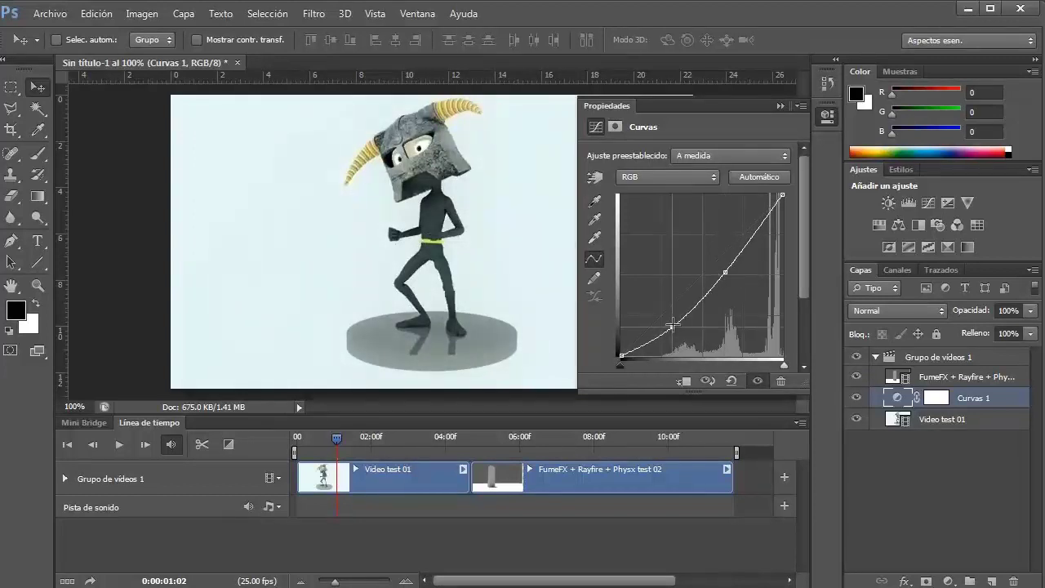
{"action": "left_click_drag", "start_coordinate": [723, 274], "coordinate": [723, 279]}
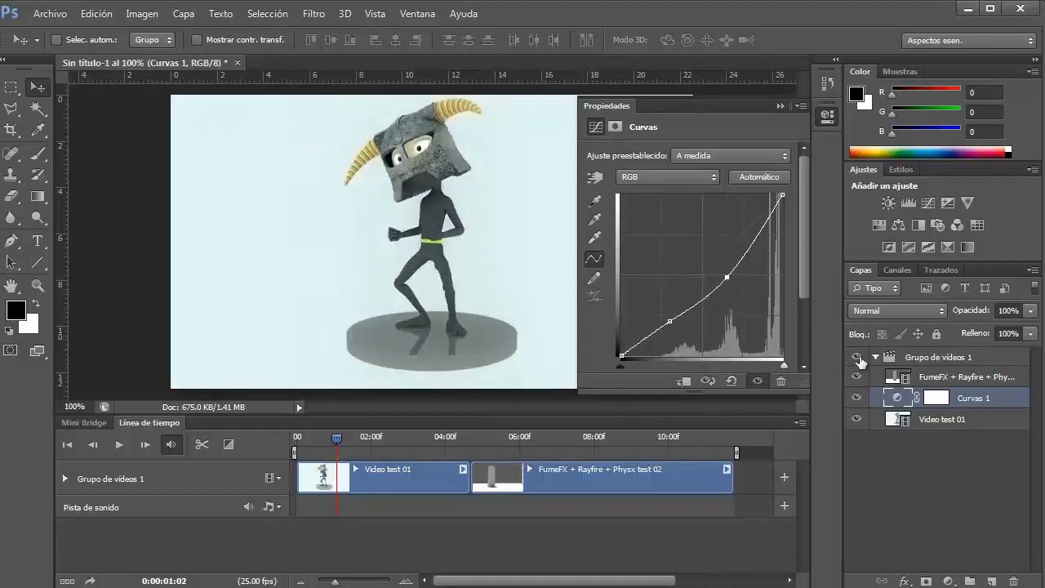
{"action": "left_click", "coordinate": [795, 105]}
{"action": "left_click", "coordinate": [780, 105]}
{"action": "left_click", "coordinate": [781, 105]}
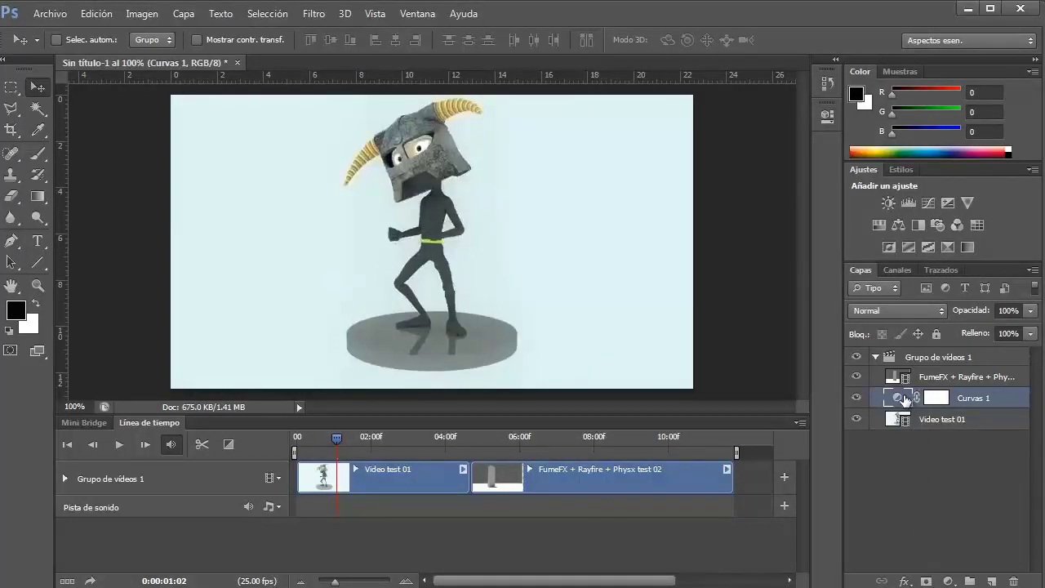
{"action": "left_click", "coordinate": [947, 581]}
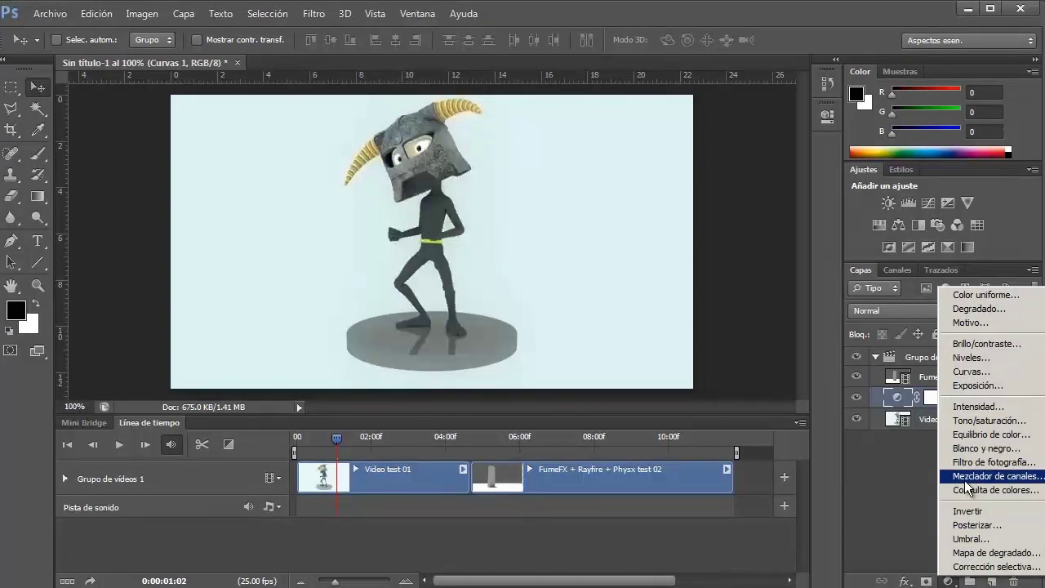
- Add a Color Balance adjustment with Cyan–Red at -47 and Magenta–Green at -11
{"action": "left_click", "coordinate": [977, 436]}
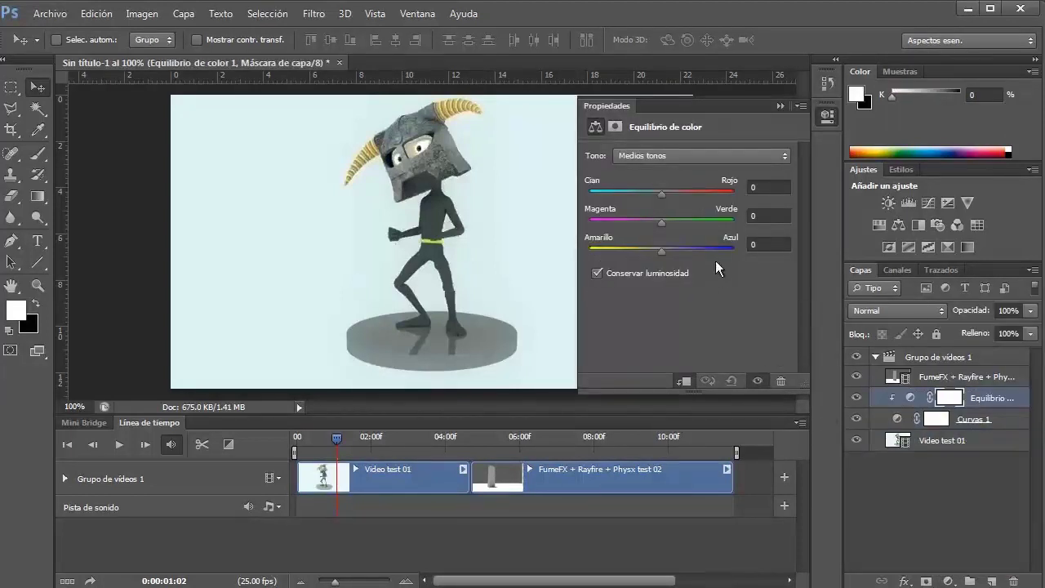
{"action": "mouse_move", "coordinate": [663, 194]}
{"action": "left_mouse_down"}
{"action": "mouse_move", "coordinate": [627, 195]}
{"action": "mouse_move", "coordinate": [671, 195]}
{"action": "left_mouse_up"}
{"action": "mouse_move", "coordinate": [659, 219]}
{"action": "left_mouse_down"}
{"action": "mouse_move", "coordinate": [650, 220]}
{"action": "mouse_move", "coordinate": [655, 251]}
{"action": "left_mouse_up"}
{"action": "left_click", "coordinate": [780, 106]}
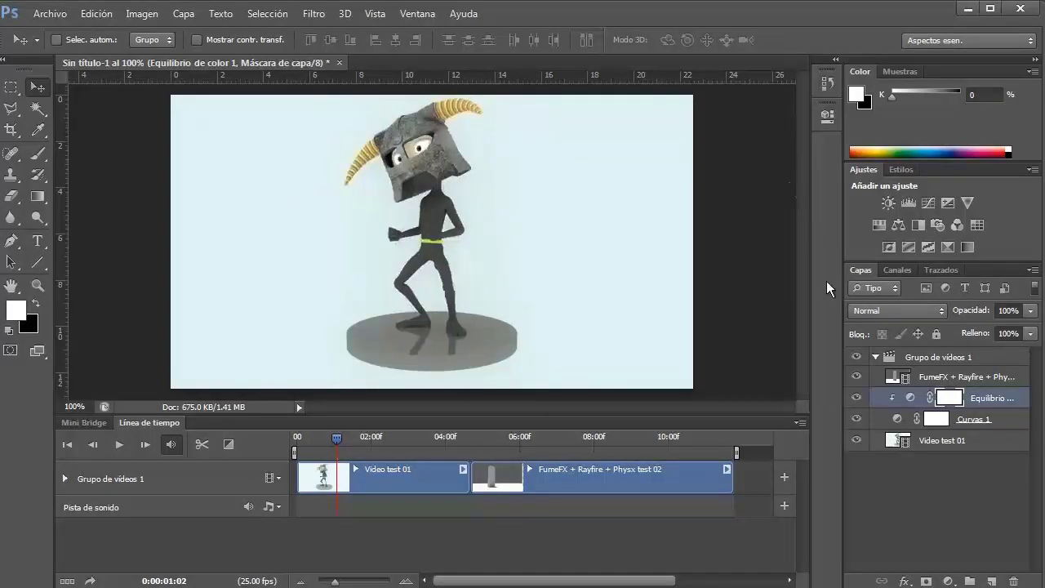
- Toggle the Color Balance and Curves adjustments' visibility to compare the ninja footage before and after
{"action": "left_click", "coordinate": [856, 400]}
{"action": "left_click", "coordinate": [857, 419]}
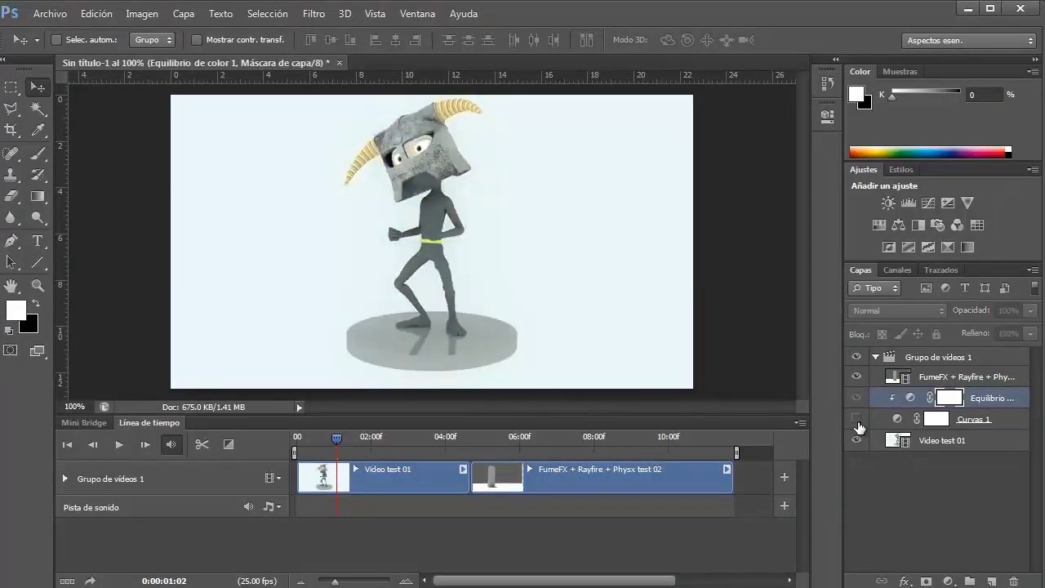
{"action": "left_click", "coordinate": [858, 419]}
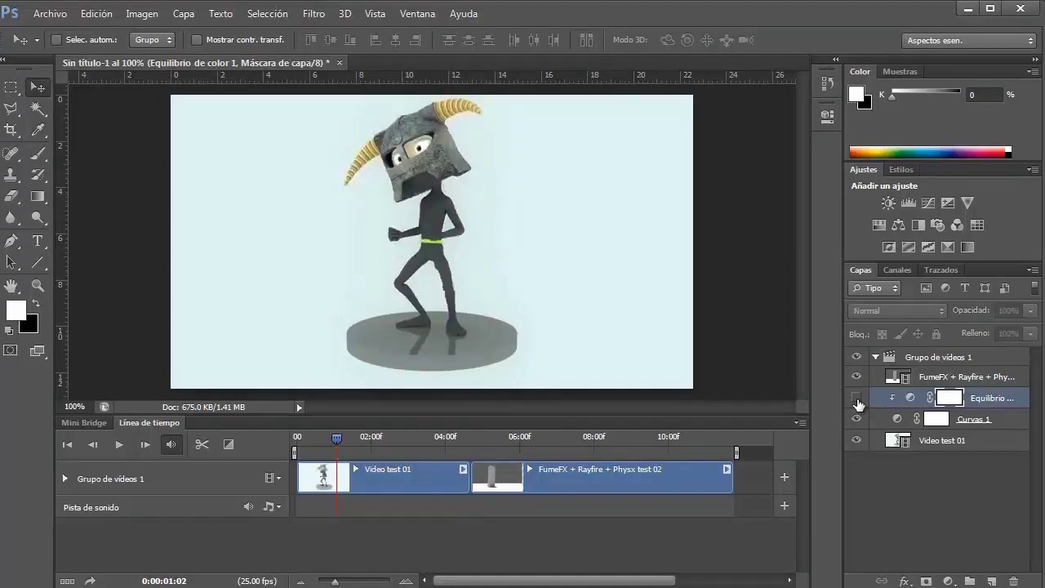
{"action": "left_click", "coordinate": [857, 419]}
{"action": "left_click", "coordinate": [857, 419]}
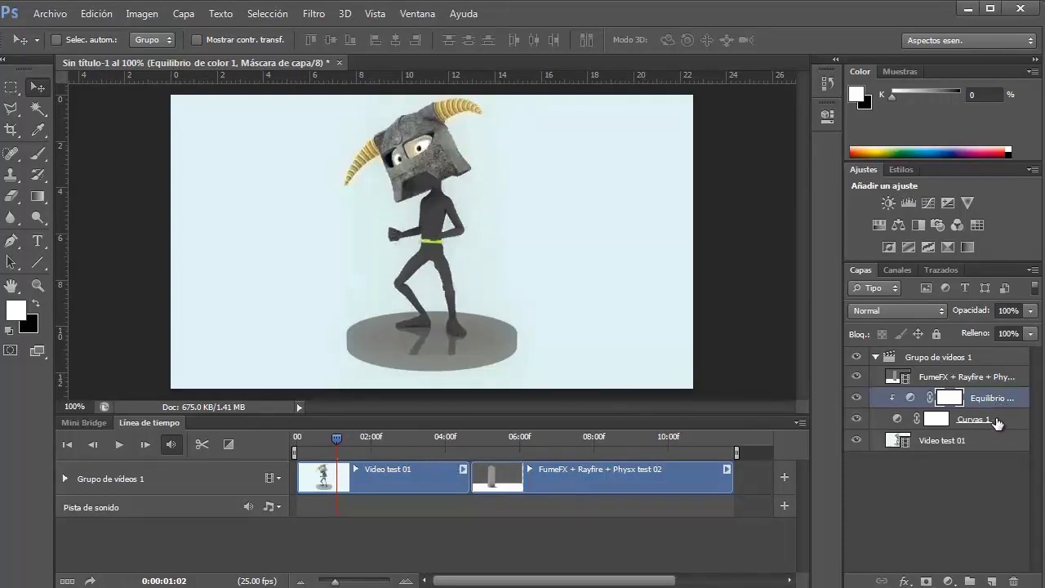
- Drag the FumeFX + Rayfire + Physx test 02 clip ahead of Video test 01, then scrub and play back
{"action": "left_click", "coordinate": [783, 479]}
{"action": "left_click", "coordinate": [806, 514]}
{"action": "left_click_drag", "start_coordinate": [496, 468], "coordinate": [306, 461]}
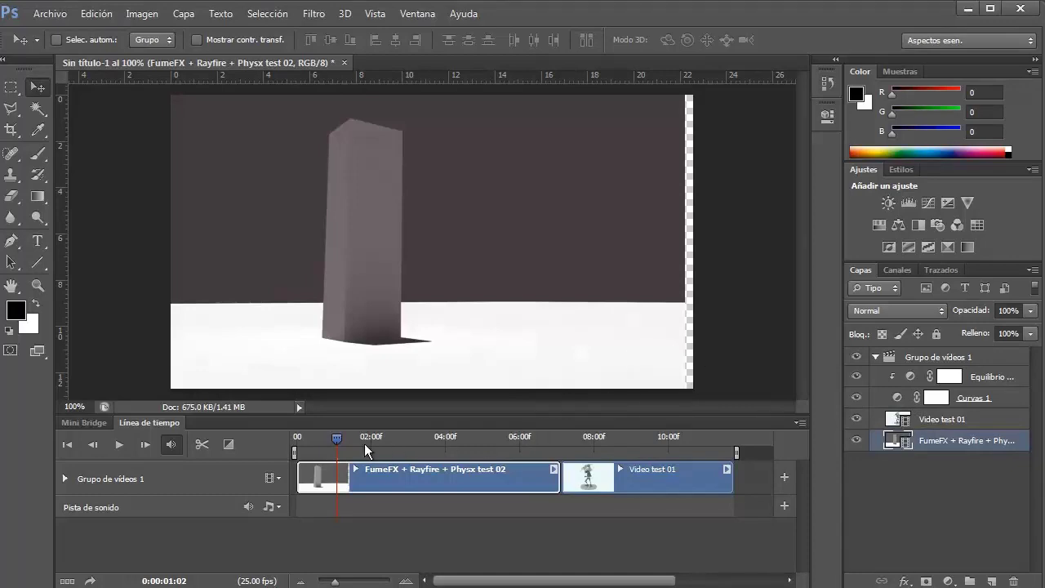
{"action": "mouse_move", "coordinate": [338, 441]}
{"action": "left_mouse_down"}
{"action": "mouse_move", "coordinate": [382, 450]}
{"action": "mouse_move", "coordinate": [333, 444]}
{"action": "mouse_move", "coordinate": [393, 469]}
{"action": "left_mouse_up"}
{"action": "key", "text": "space"}
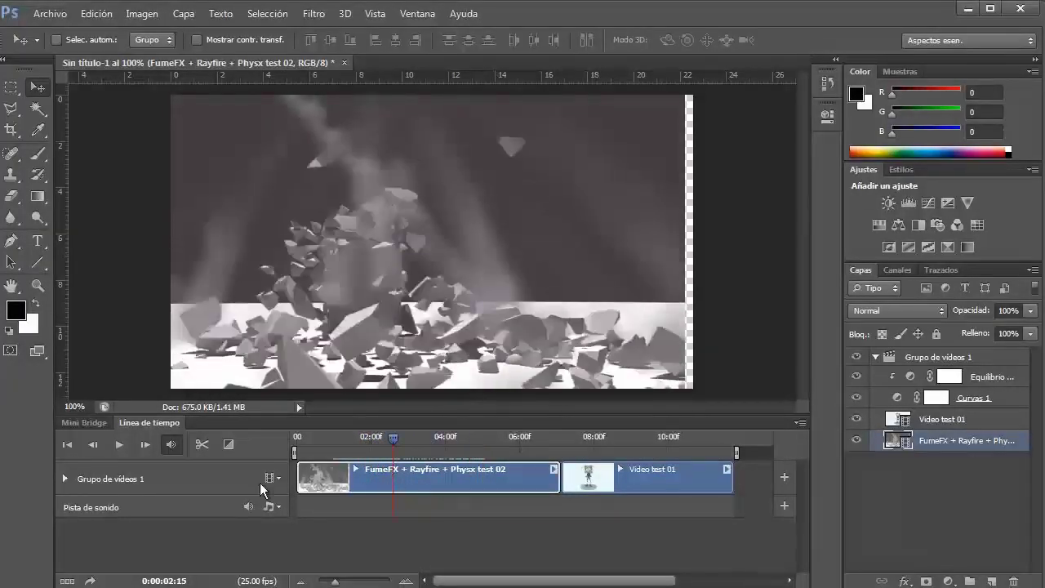
- Glance through the sound track and Grupo de vídeos 1 menus, then unmute the timeline audio
{"action": "left_click", "coordinate": [281, 506]}
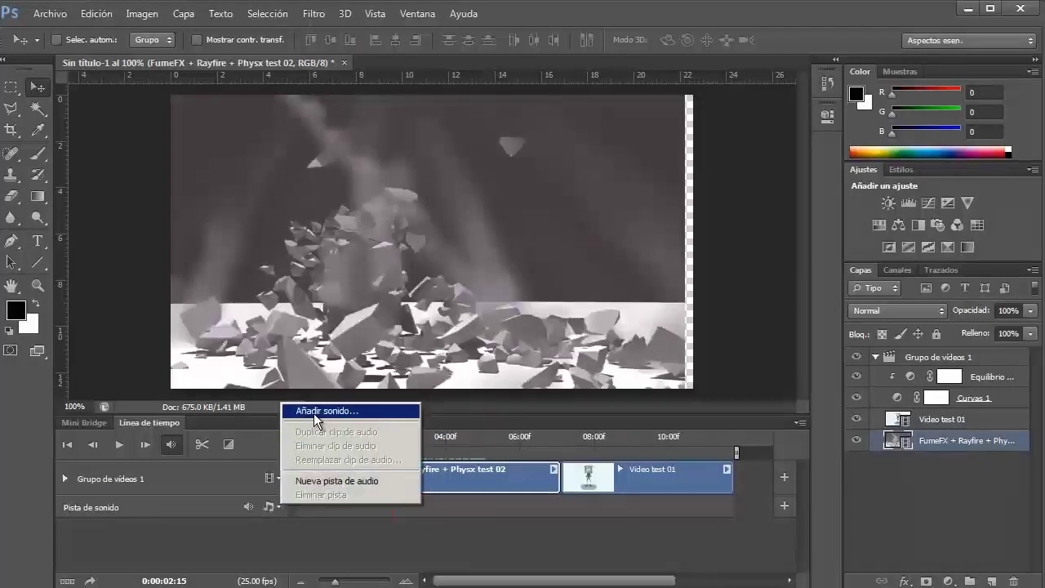
{"action": "left_click", "coordinate": [291, 535]}
{"action": "left_click", "coordinate": [281, 482]}
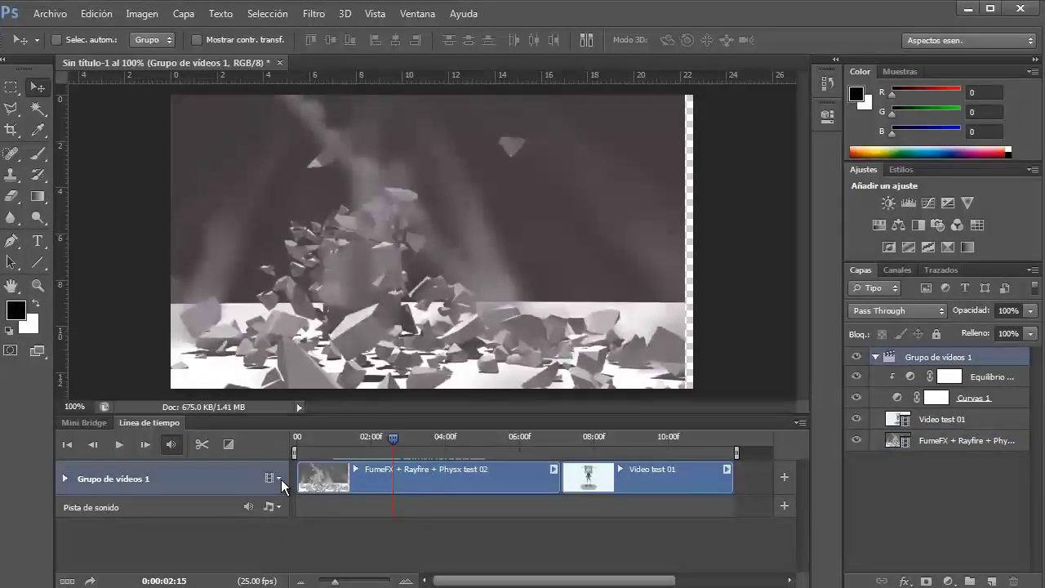
{"action": "left_click", "coordinate": [281, 480]}
{"action": "left_click", "coordinate": [246, 531]}
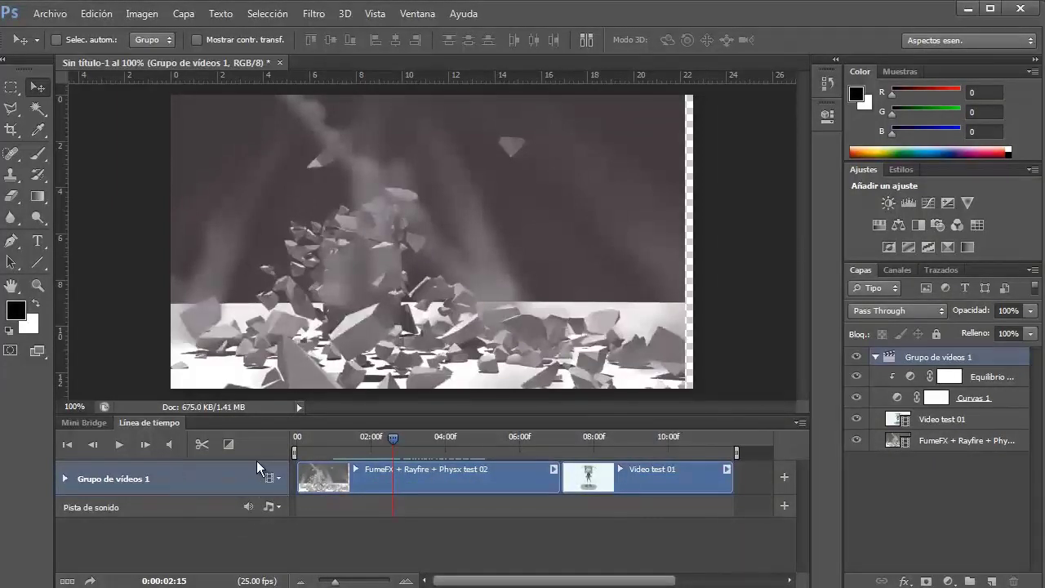
{"action": "left_click", "coordinate": [172, 446]}
{"action": "left_click", "coordinate": [876, 358]}
{"action": "left_click", "coordinate": [875, 358]}
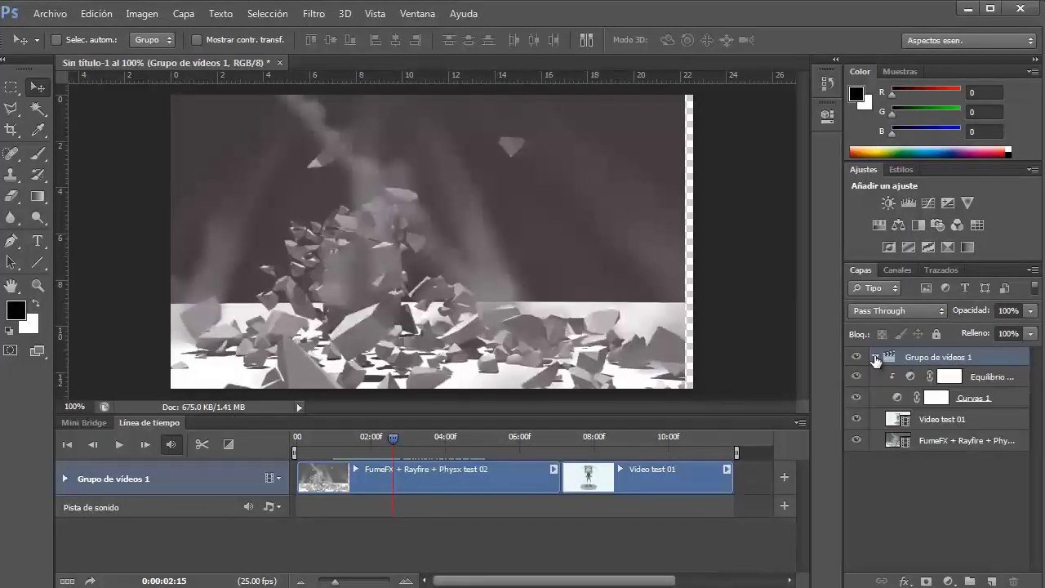